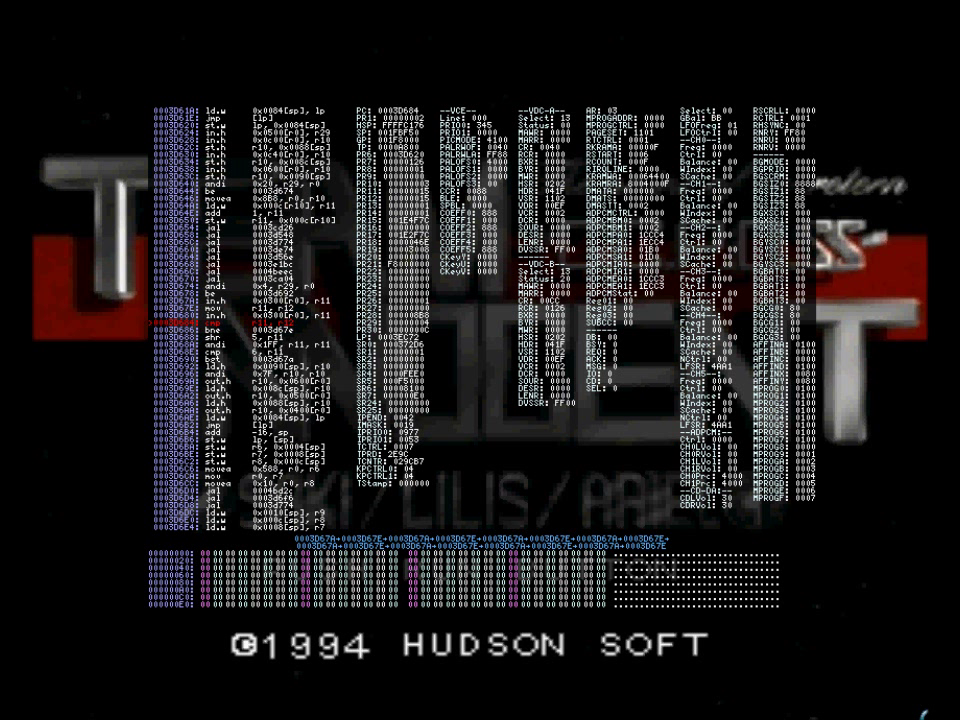
Examine the disassembled instructions around the current program counter and set the disassembly address to 3D686.
key(Up)
key(Up)
key(Up)
key(Up)
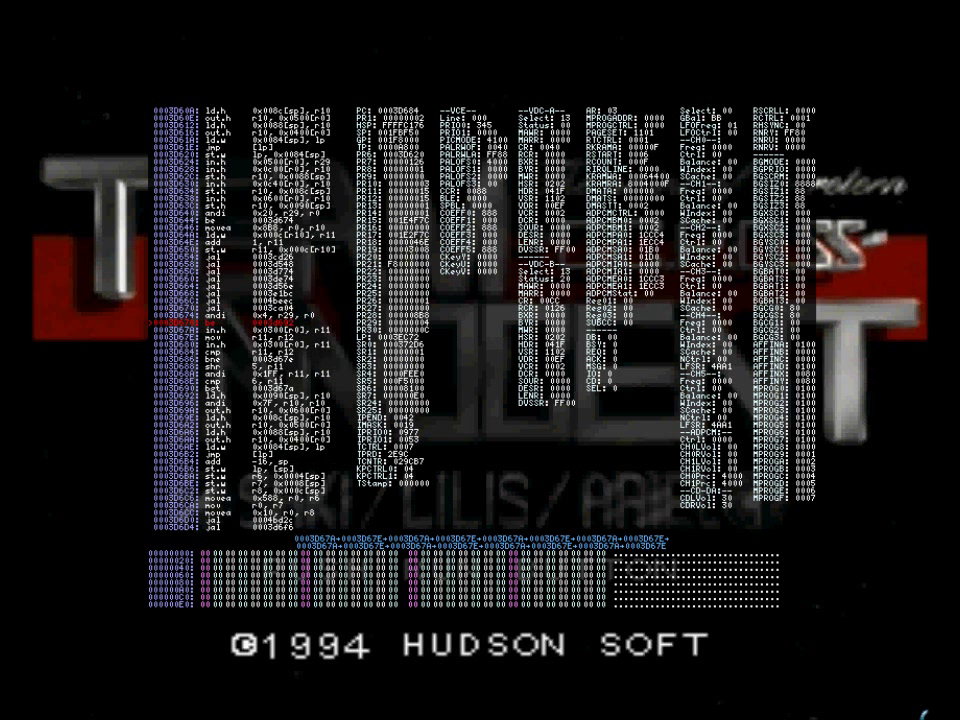
key(Down)
key(Down)
key(Down)
key(Down)
key(Down)
key(g)
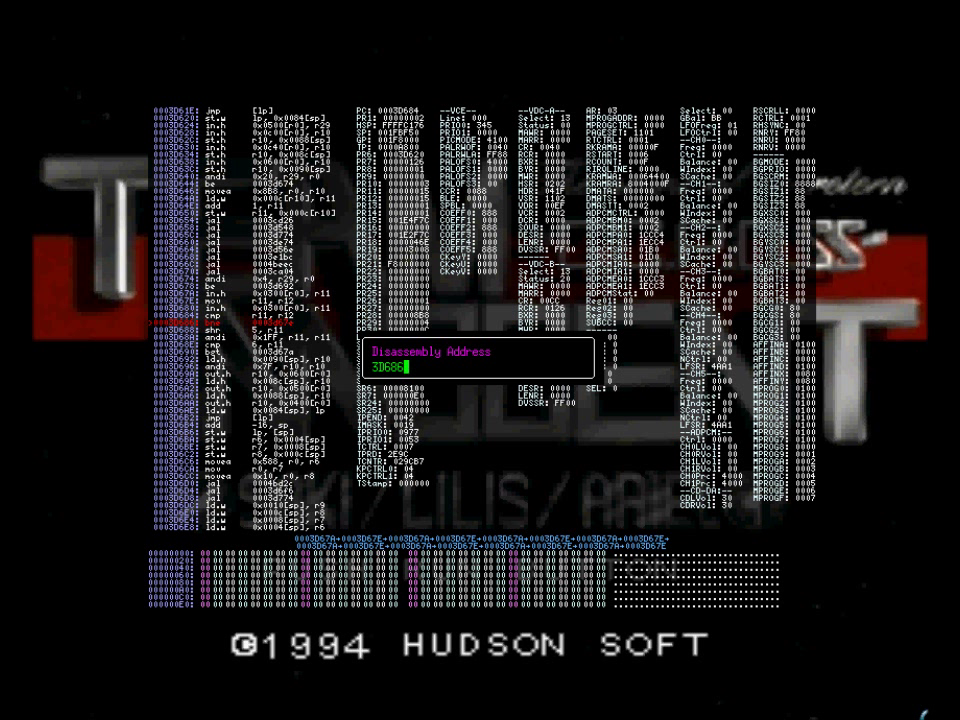
key(Return)
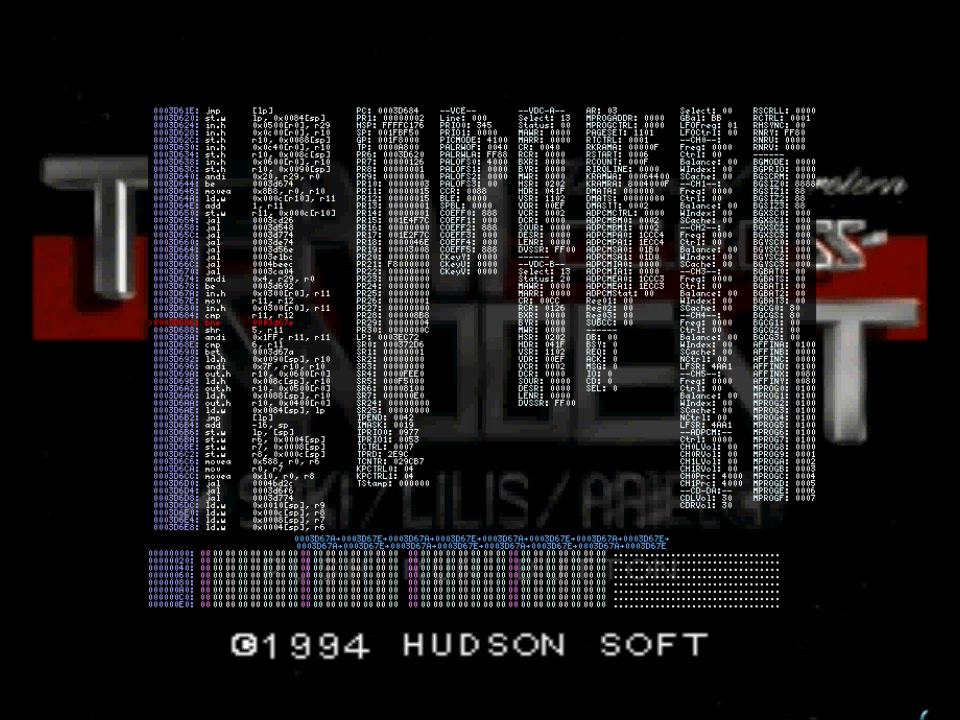
Examine the program registers, including the handler stack pointer, and return to the disassembly listing.
key(Right)
key(Down)
key(Down)
key(Down)
key(Down)
key(Down)
key(Down)
key(Down)
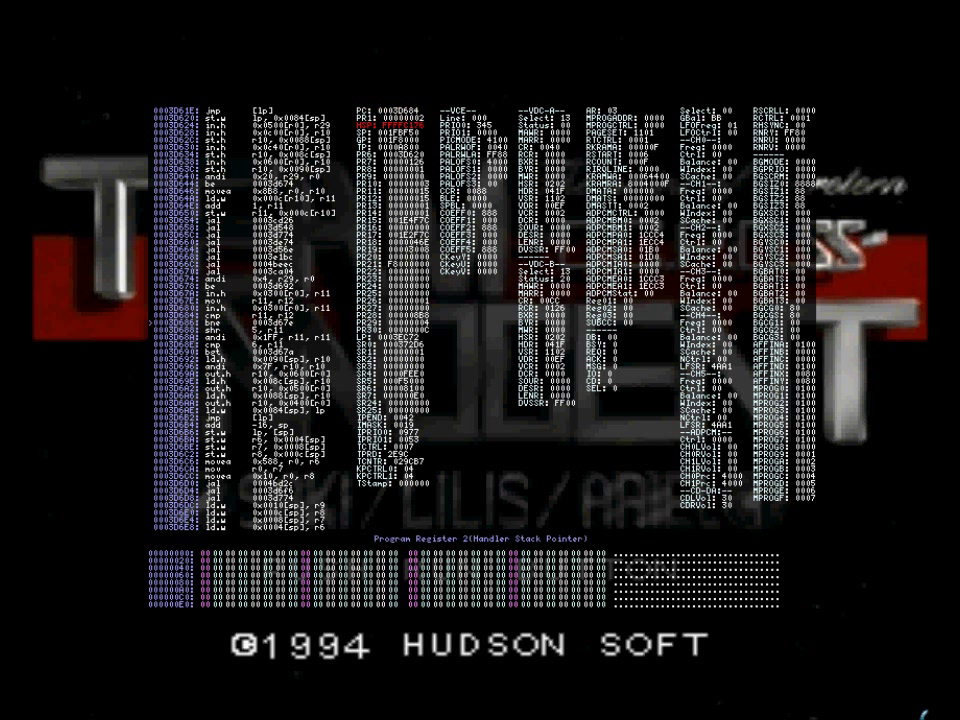
key(Left)
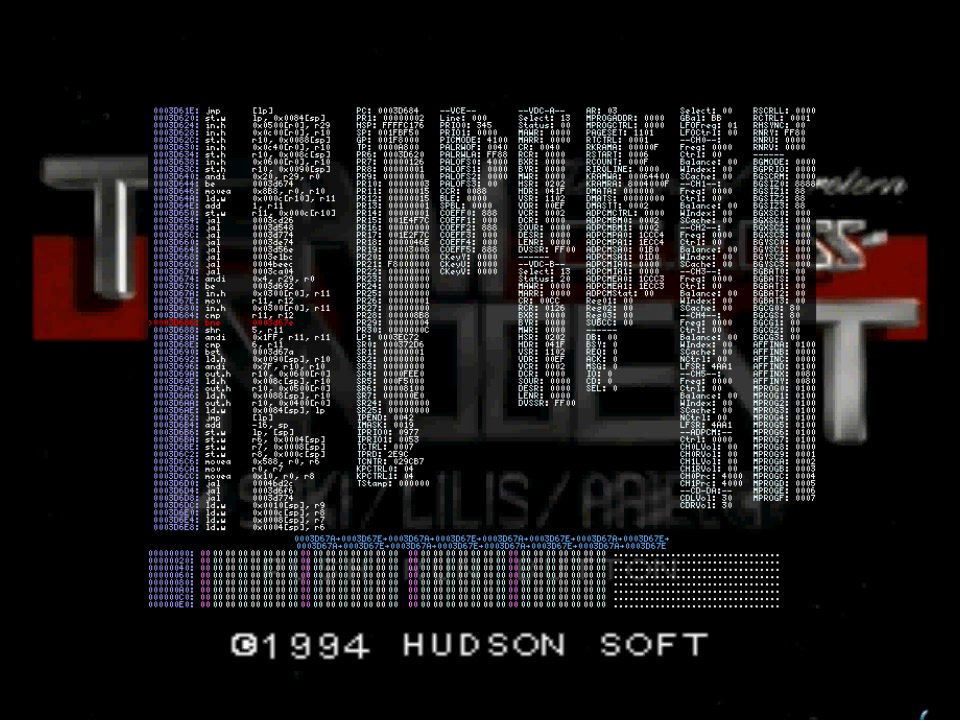
Show the debugger's message log, enable logging, and resume the game at its title screen.
key(alt+4)
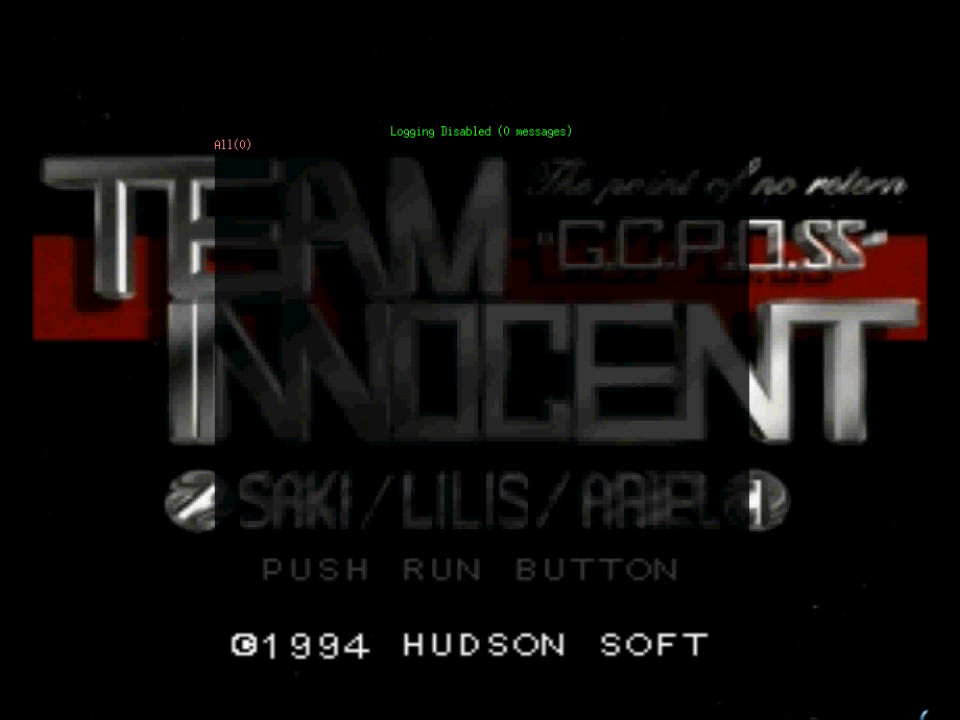
key(t)
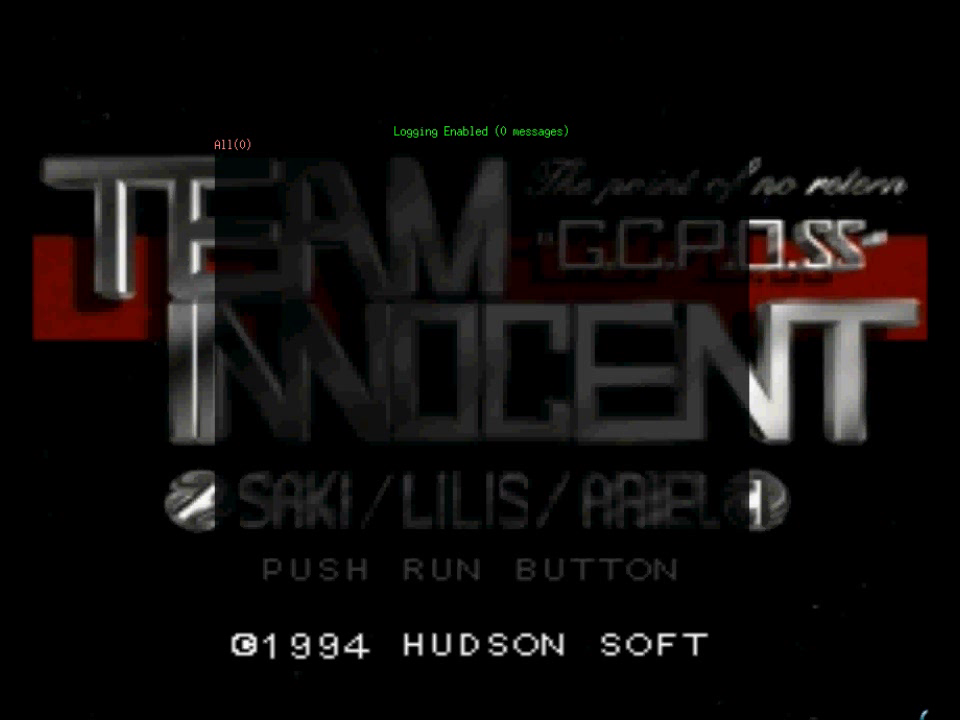
key(l)
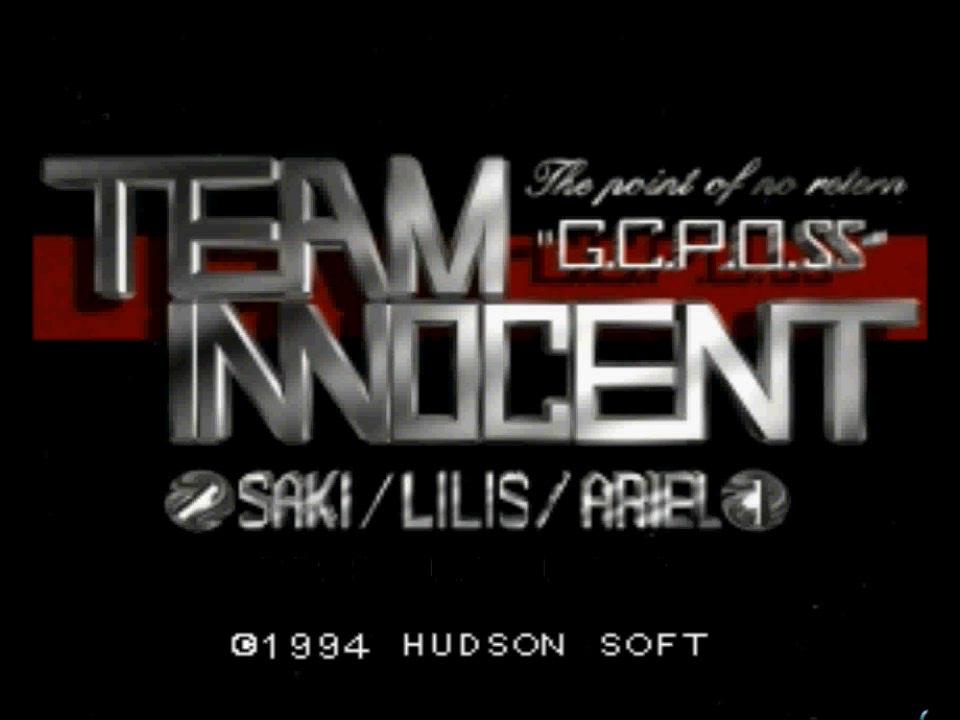
Start the game, advance past the TI緊急指令！ message, and bring up the log during the M－26星系 dialogue line.
key(Return)
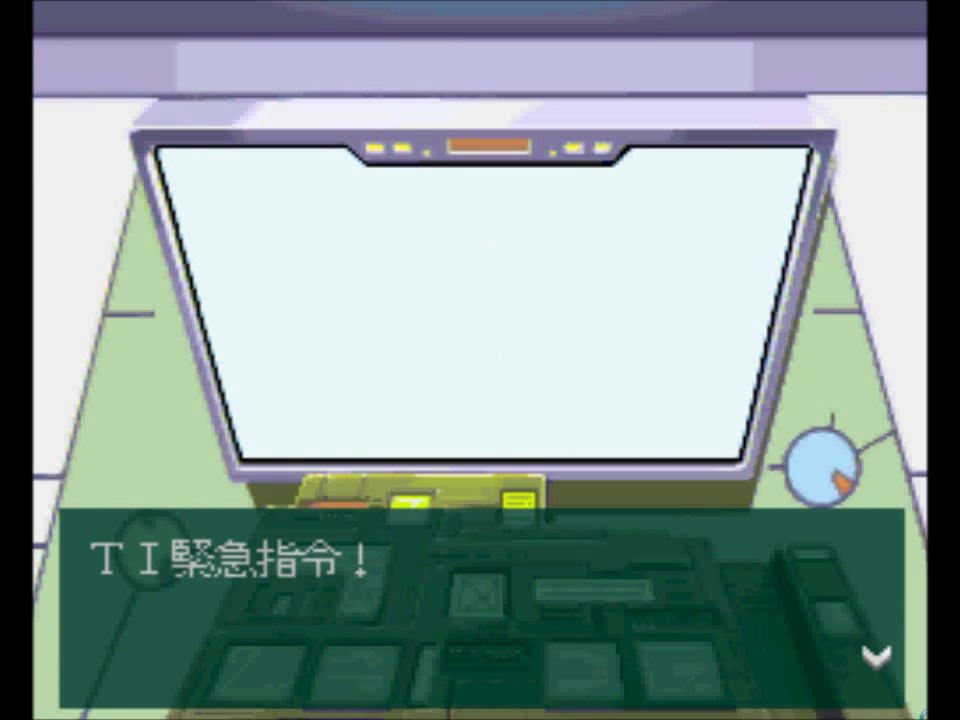
key(z)
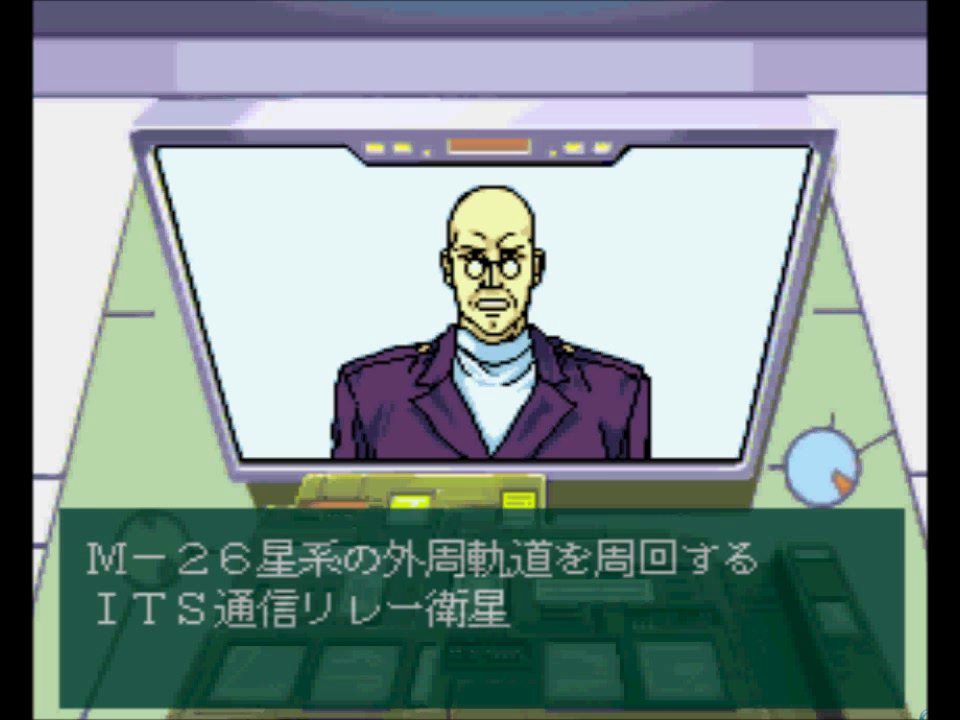
key(alt+d)
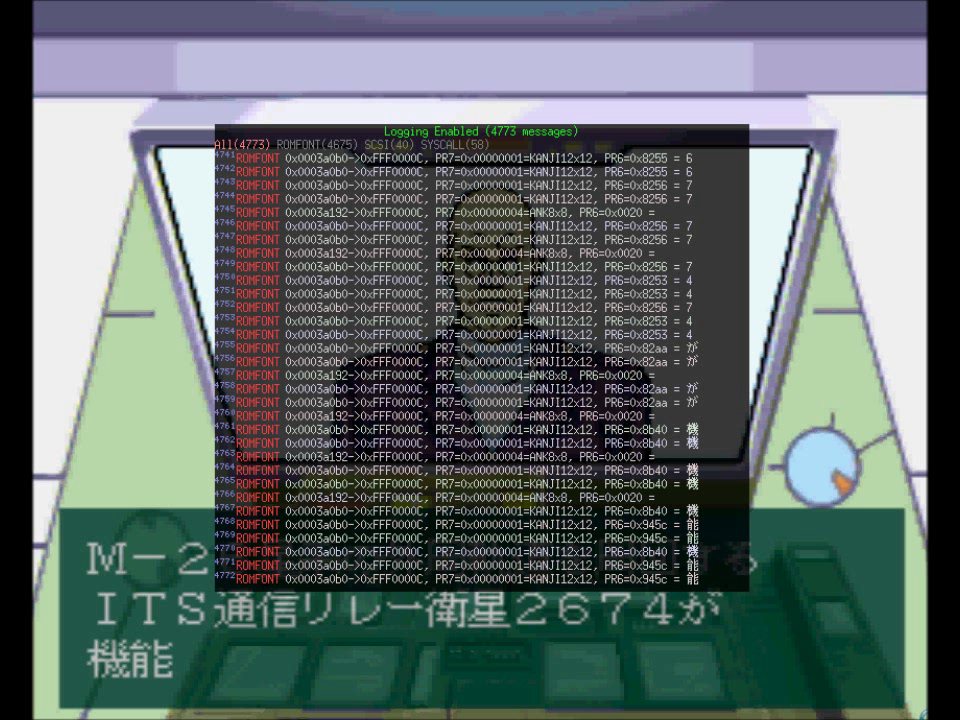
Examine the ROMFONT log entries back to the character codes that begin the M－26星系 dialogue line.
key(Up)
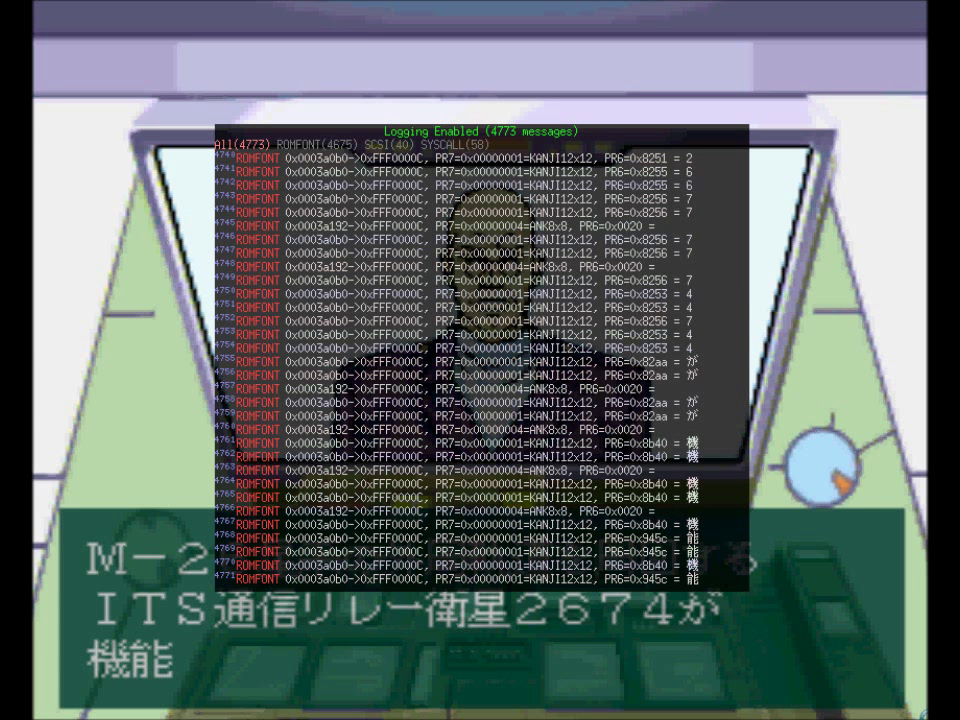
key(Up)
key(Up)
key(Up)
key(Up)
key(Up)
key(Up)
key(Up)
key(Up)
key(Up)
key(Up)
key(Up)
key(Up)
key(Up)
key(Up)
key(Up)
key(Up)
key(Up)
key(Up)
key(Up)
key(Up)
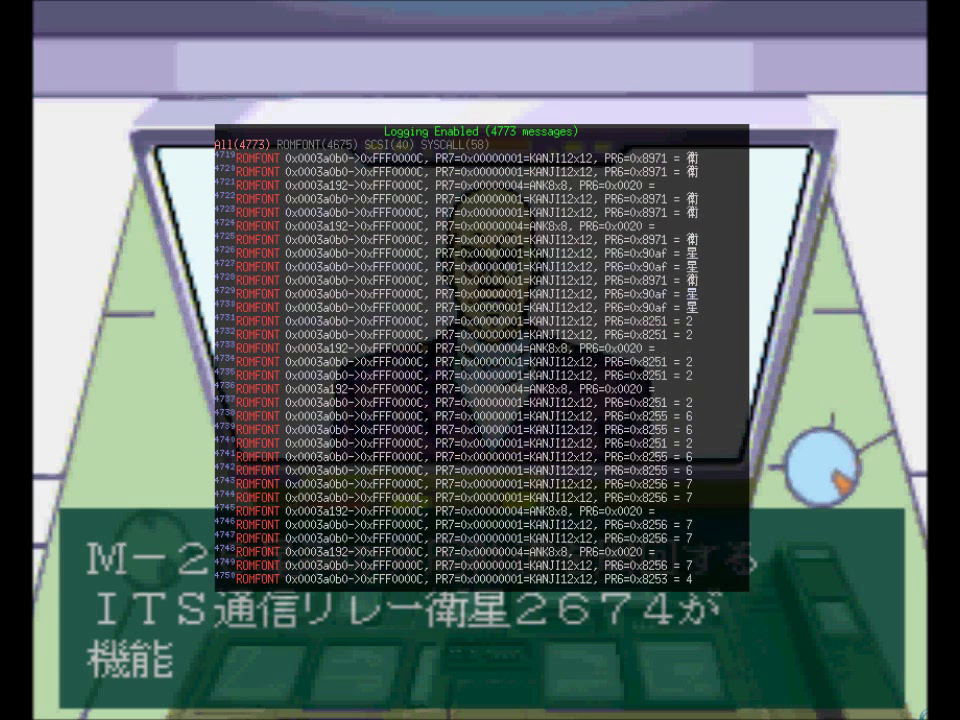
key(Up)
key(Up)
key(Up)
key(Up)
key(Up)
key(Up)
key(Up)
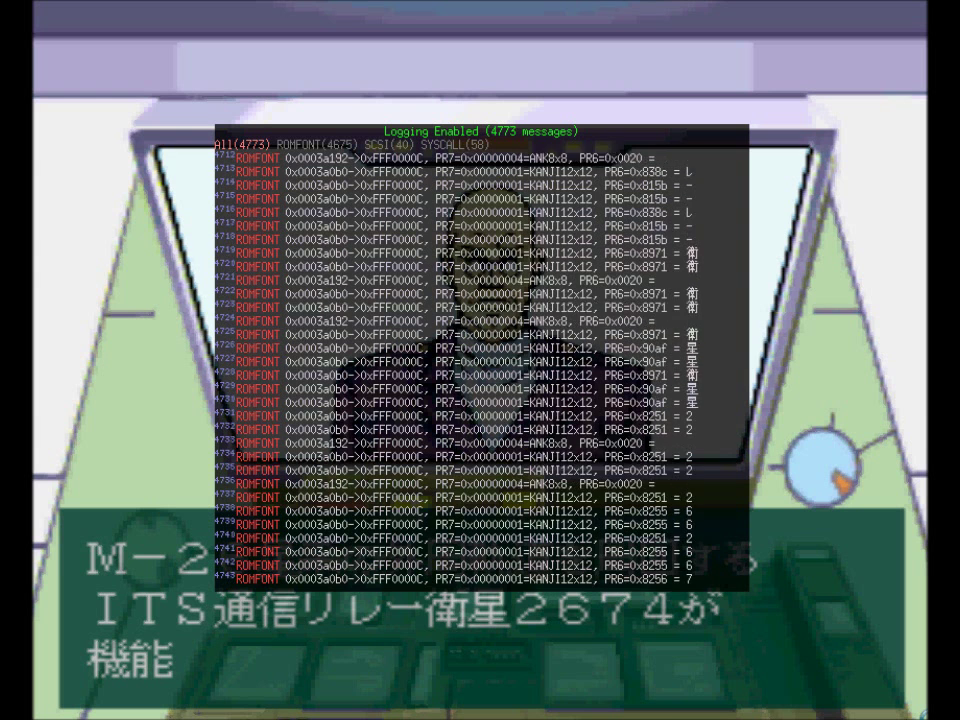
key(Up)
key(Up)
key(Up)
key(Up)
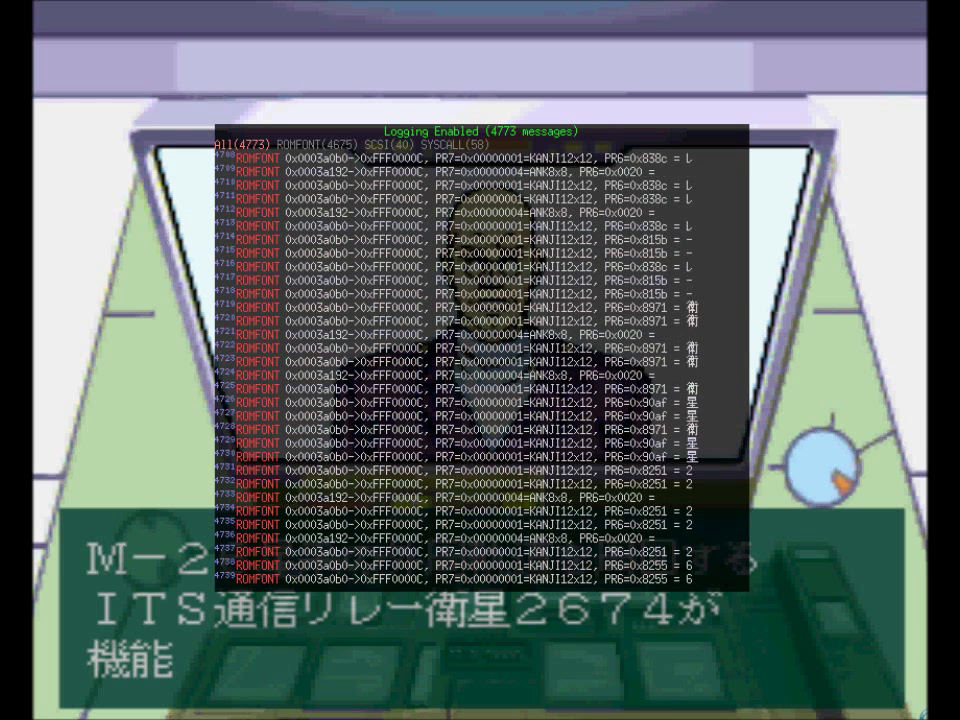
key(Up)
key(Up)
key(Up)
key(Up)
key(Up)
key(Up)
key(Up)
key(Up)
key(Up)
key(Up)
key(Up)
key(Up)
key(Up)
key(Up)
key(Up)
key(Up)
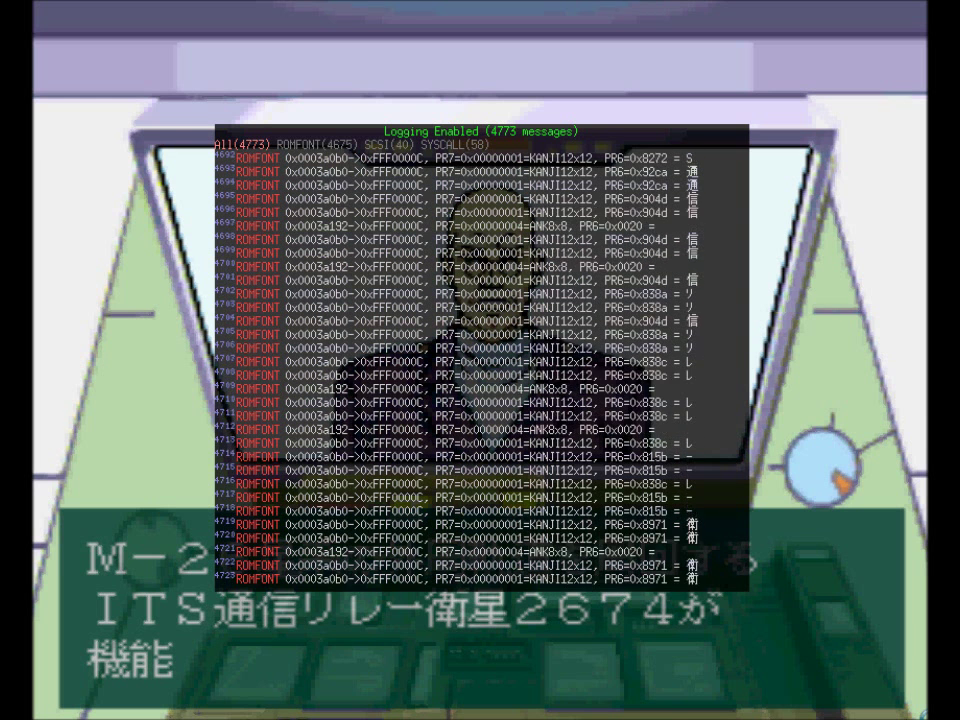
key(Up)
key(Up)
key(Up)
key(Up)
key(Up)
key(Up)
key(Up)
key(Up)
key(Up)
key(Up)
key(Up)
key(Up)
key(Up)
key(Up)
key(Up)
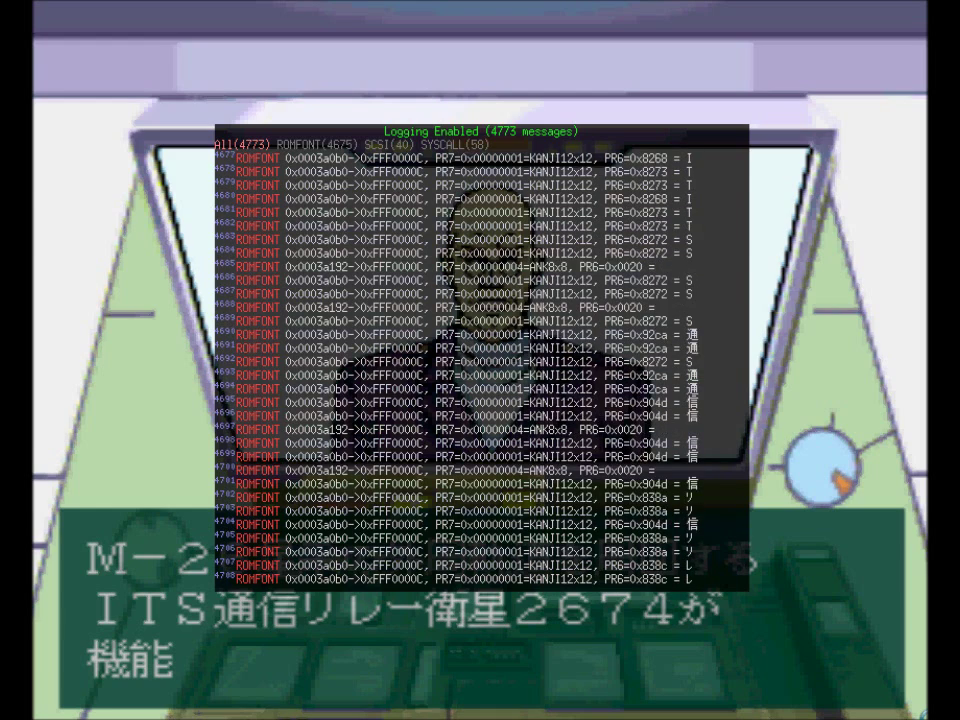
key(Up)
key(Up)
key(Up)
key(Up)
key(Up)
key(Up)
key(Up)
key(Up)
key(Up)
key(Up)
key(Up)
key(Up)
key(Up)
key(Up)
key(Up)
key(Up)
key(Up)
key(Up)
key(Up)
key(Up)
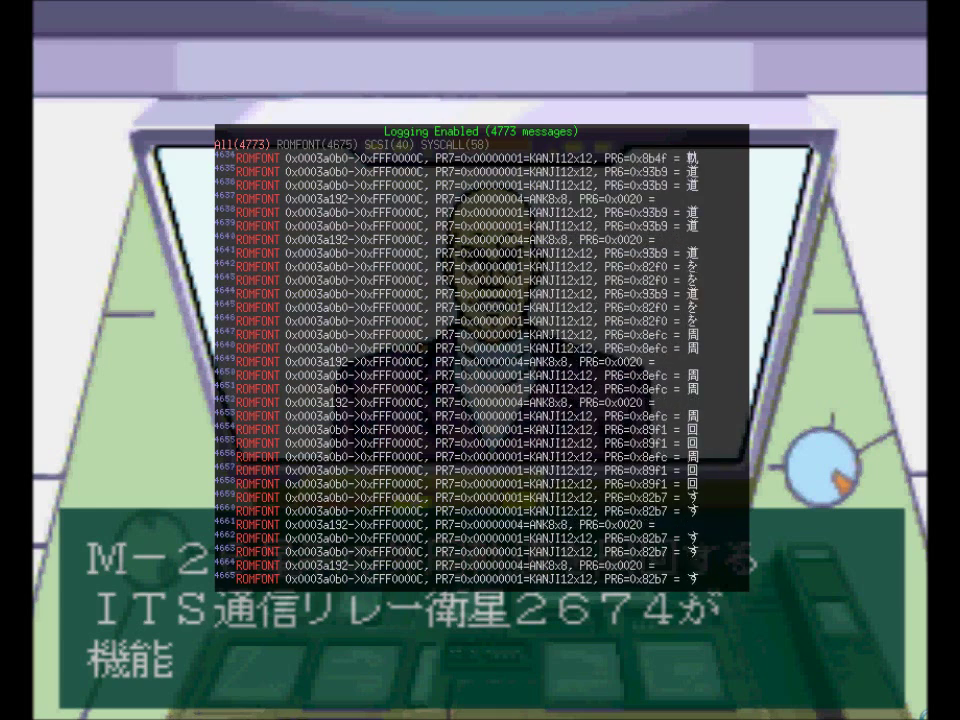
key(Up)
key(Up)
key(Up)
key(Up)
key(Up)
key(Up)
key(Up)
key(Up)
key(Up)
key(Up)
key(Up)
key(Up)
key(Up)
key(Up)
key(Up)
key(Up)
key(Up)
key(Up)
key(Up)
key(Up)
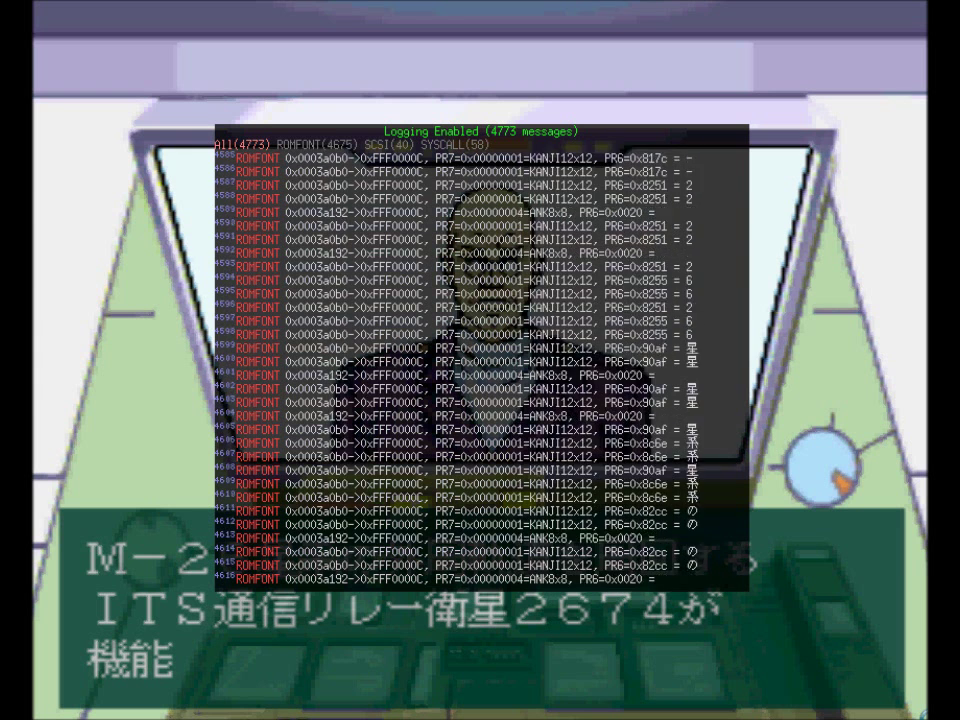
key(Up)
key(Up)
key(Up)
key(Up)
key(Up)
key(Up)
key(Up)
key(Up)
key(Up)
key(Down)
key(Down)
key(Down)
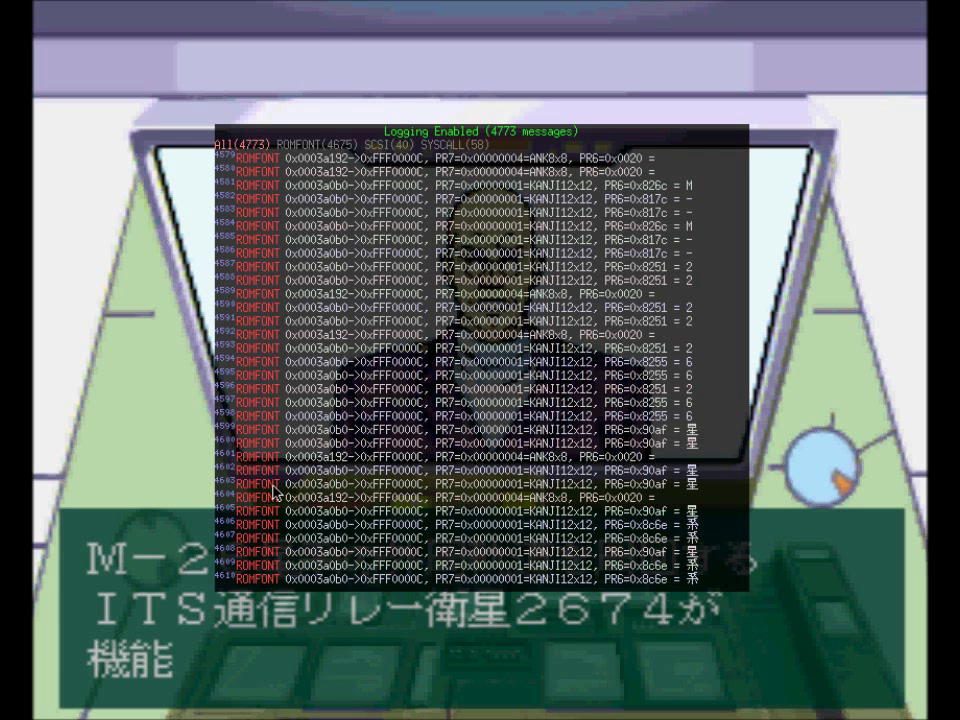
key(alt+3)
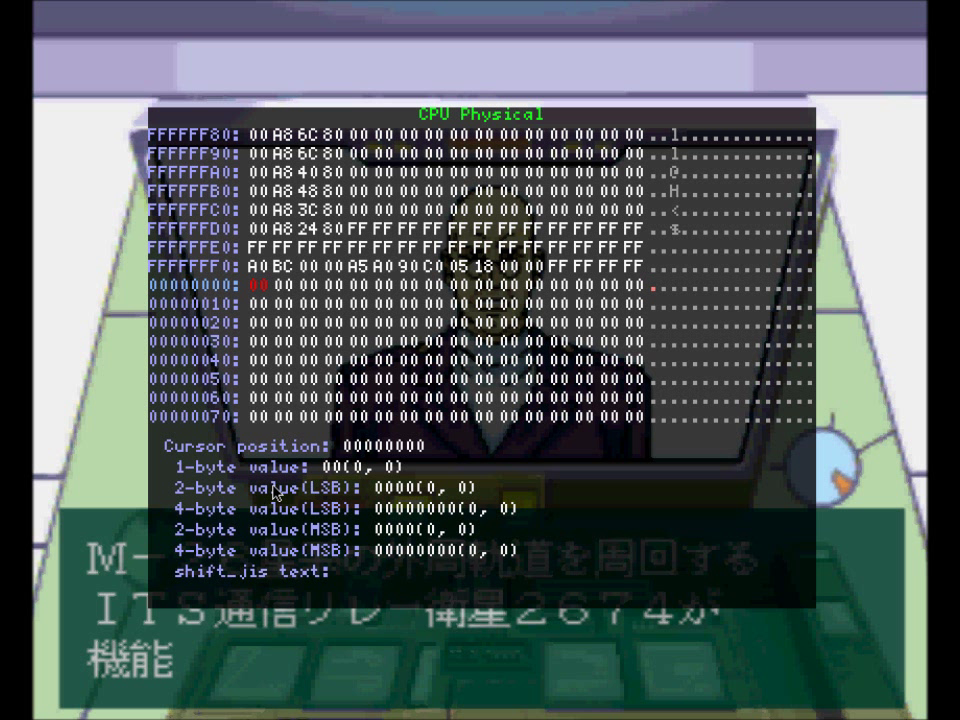
key(shift+period)
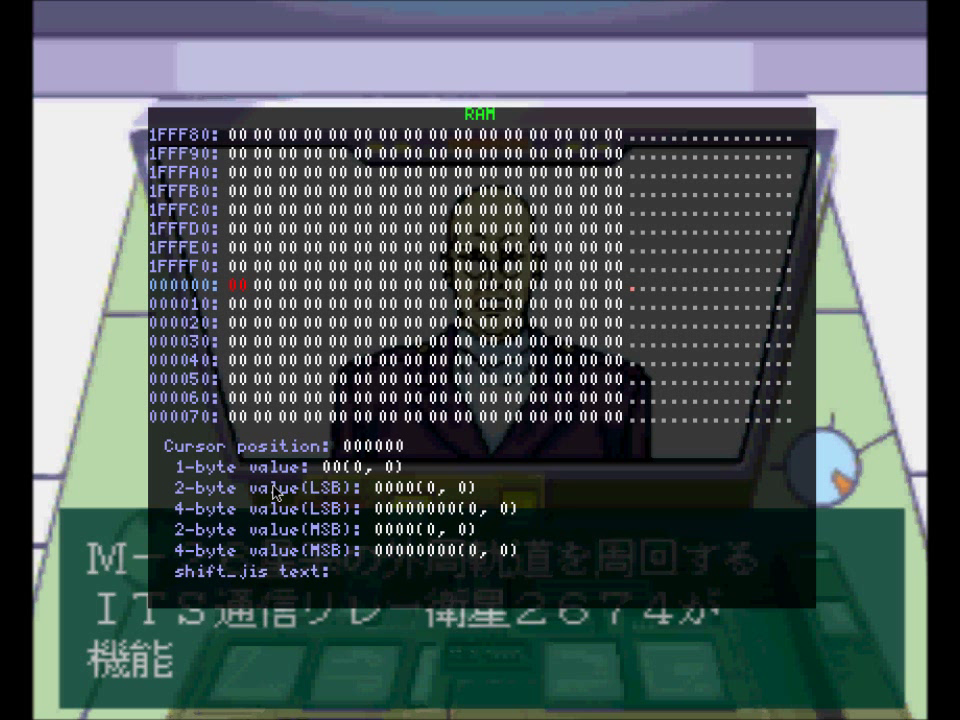
key(s)
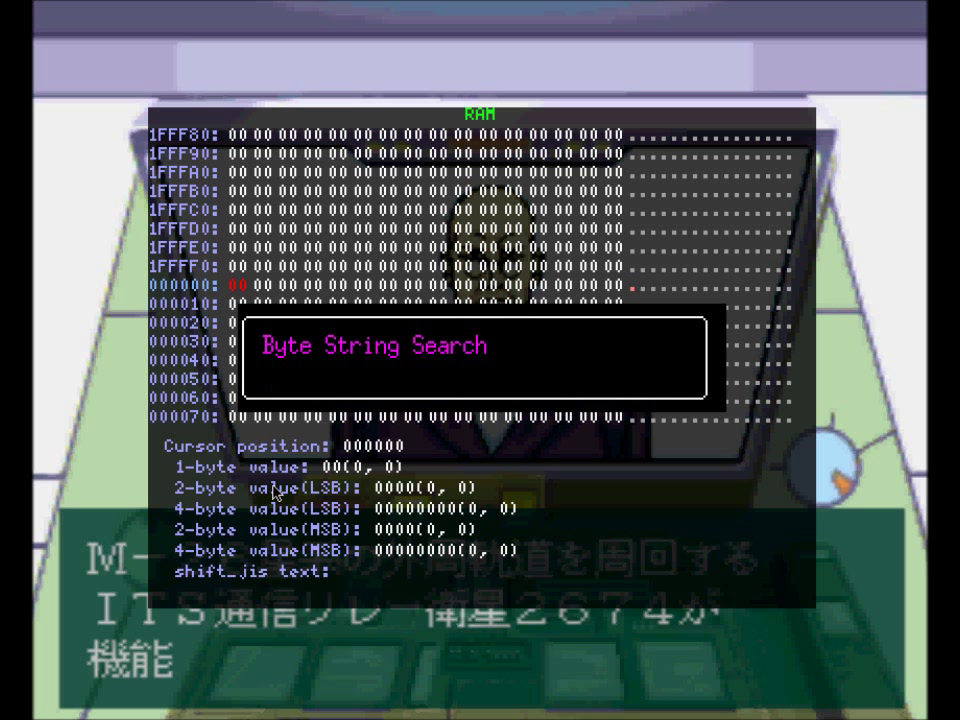
text(82c)
key(BackSpace)
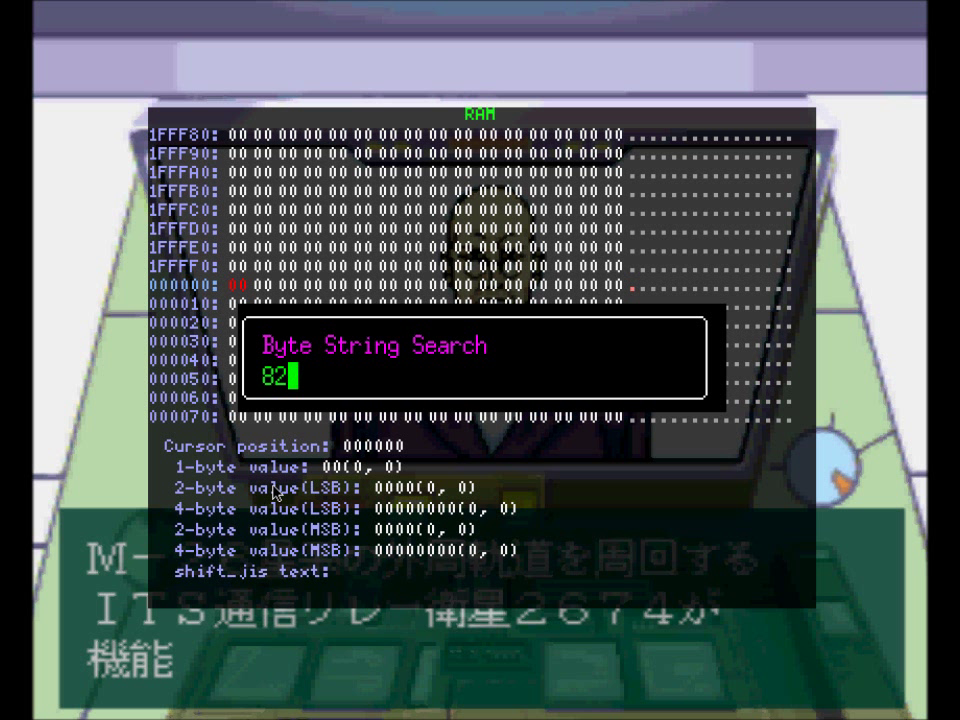
text(6c81)
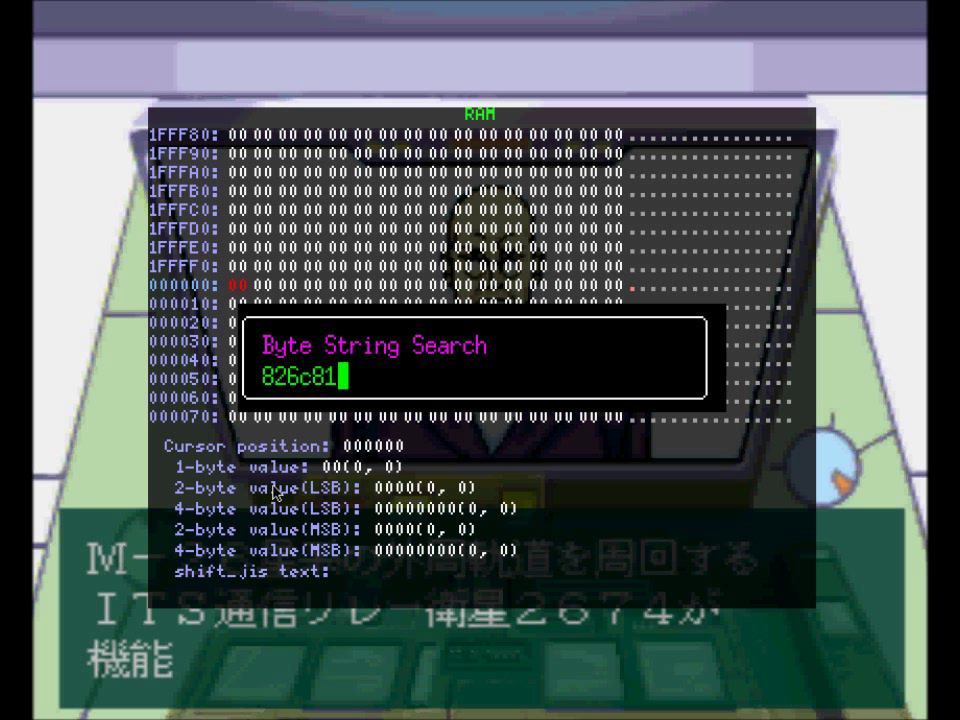
text(7c8251)
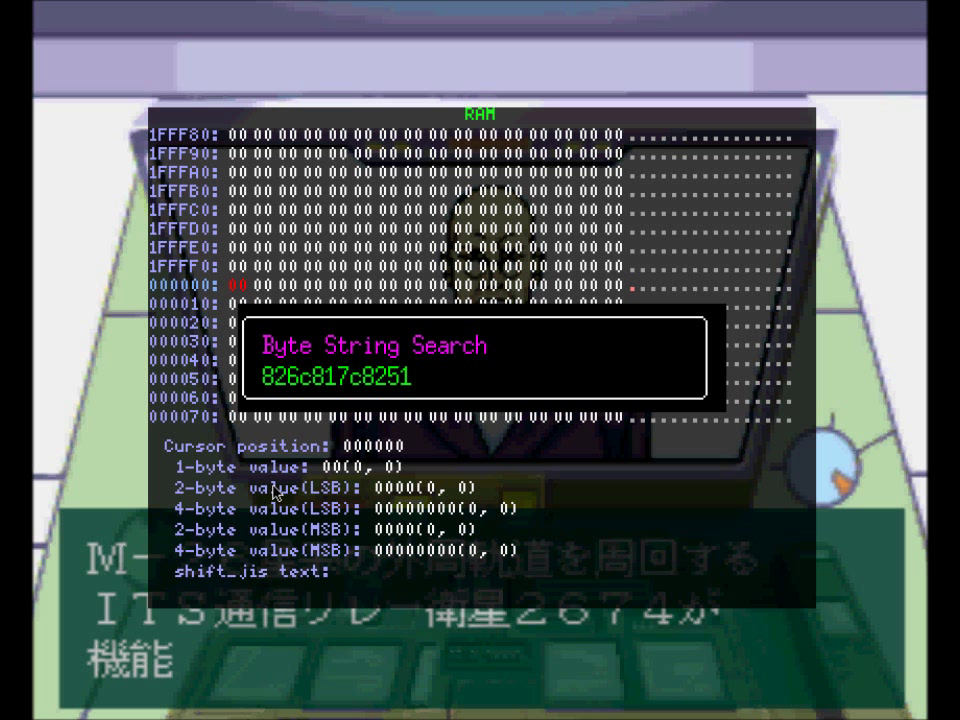
text(825590af)
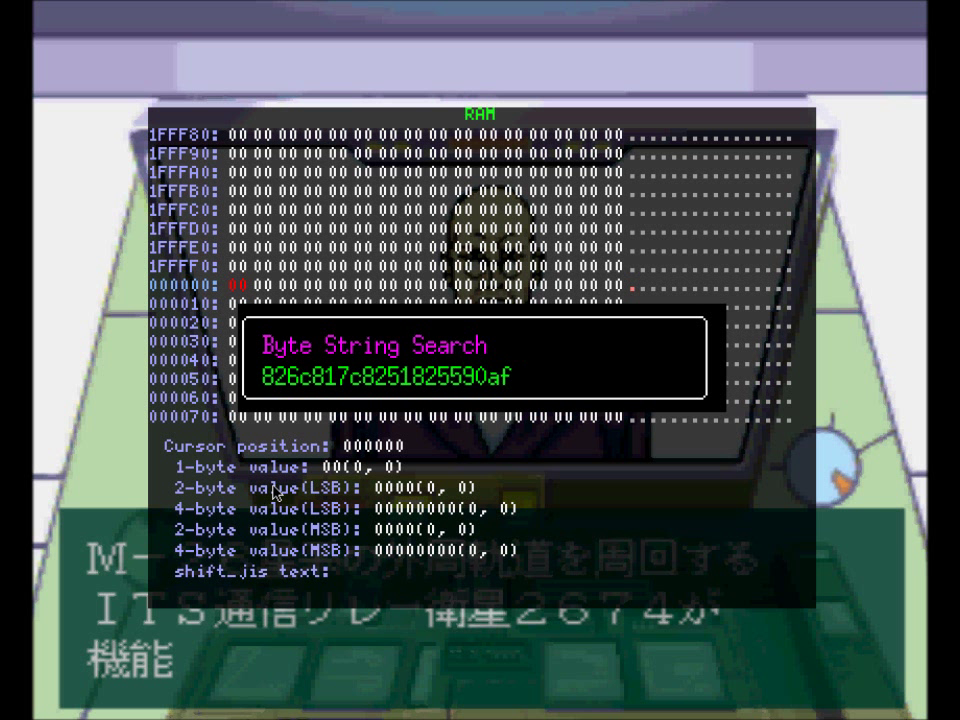
key(Return)
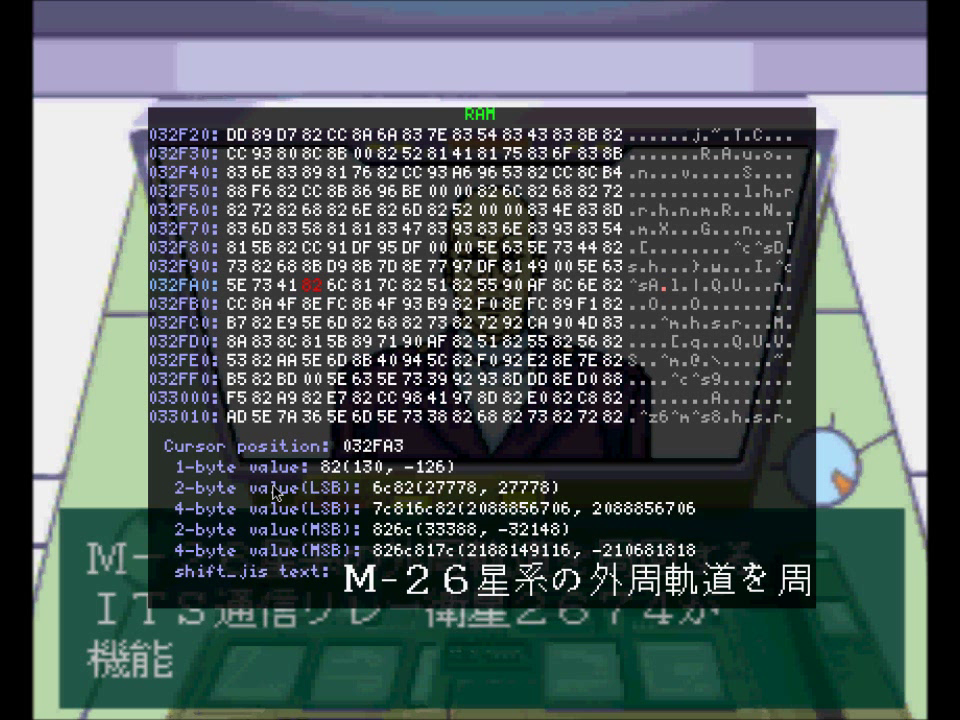
Repeat the RAM search for the same byte string from one row further down.
key(Down)
key(ctrl+f)
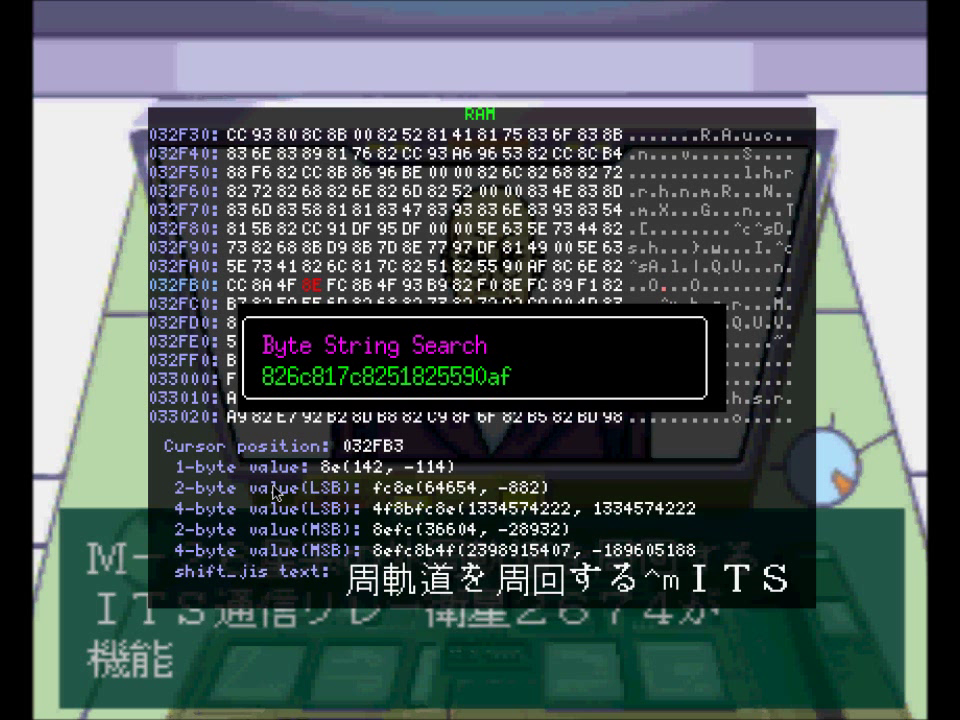
key(Return)
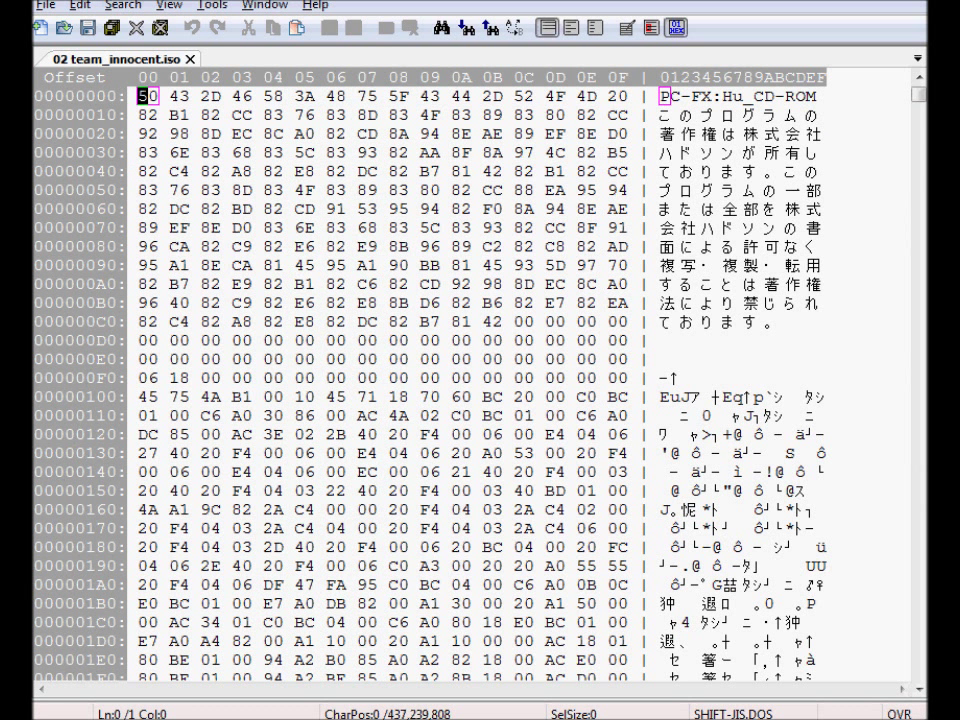
click(124, 6)
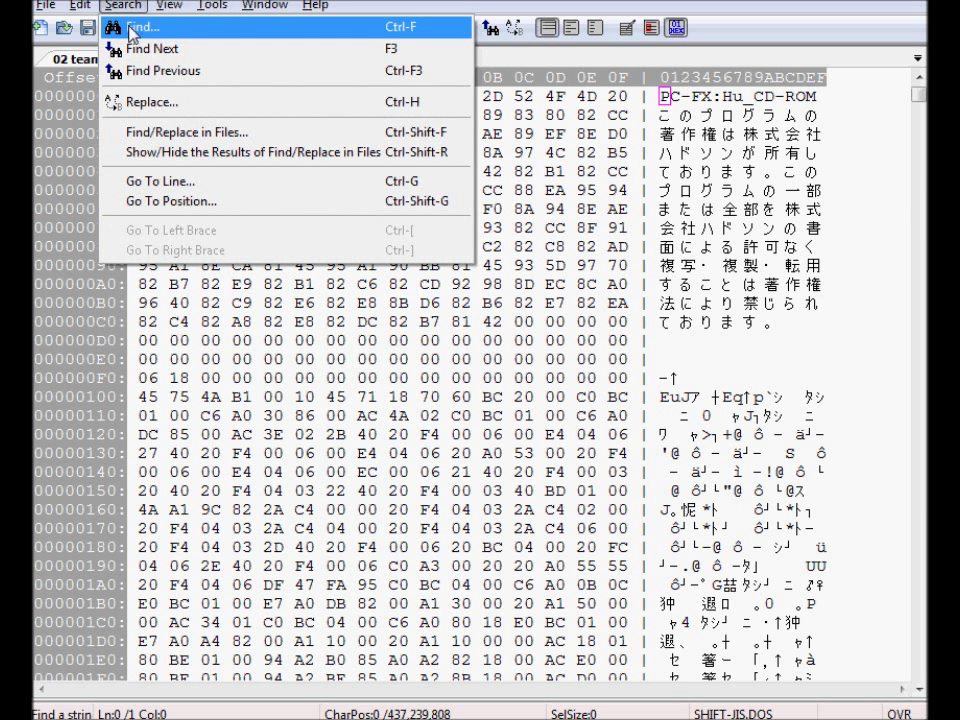
click(133, 30)
key(ctrl+v)
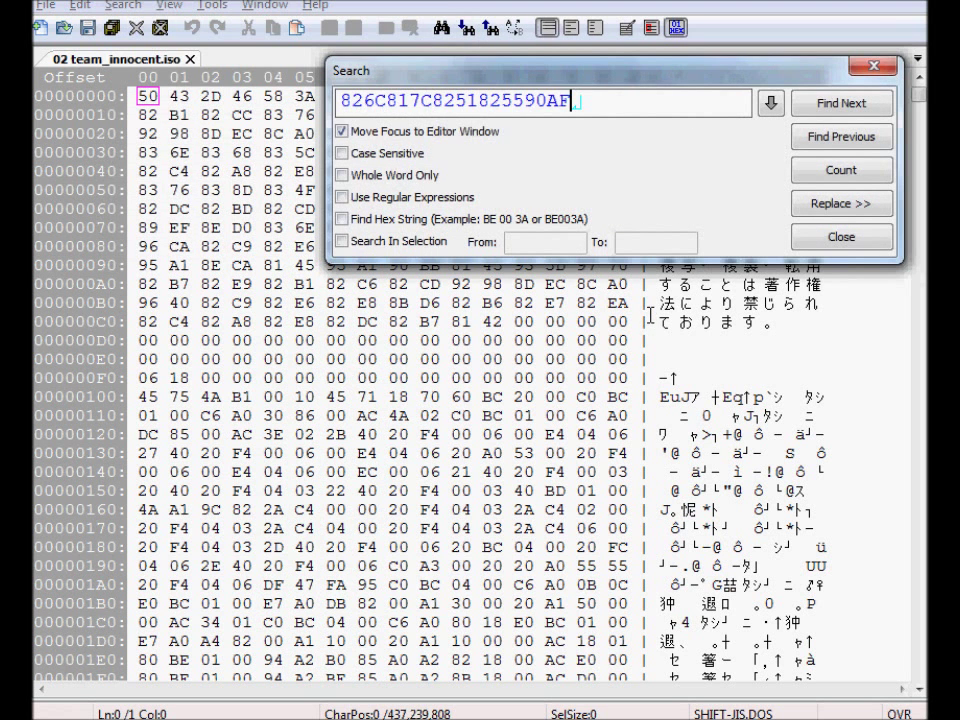
click(496, 219)
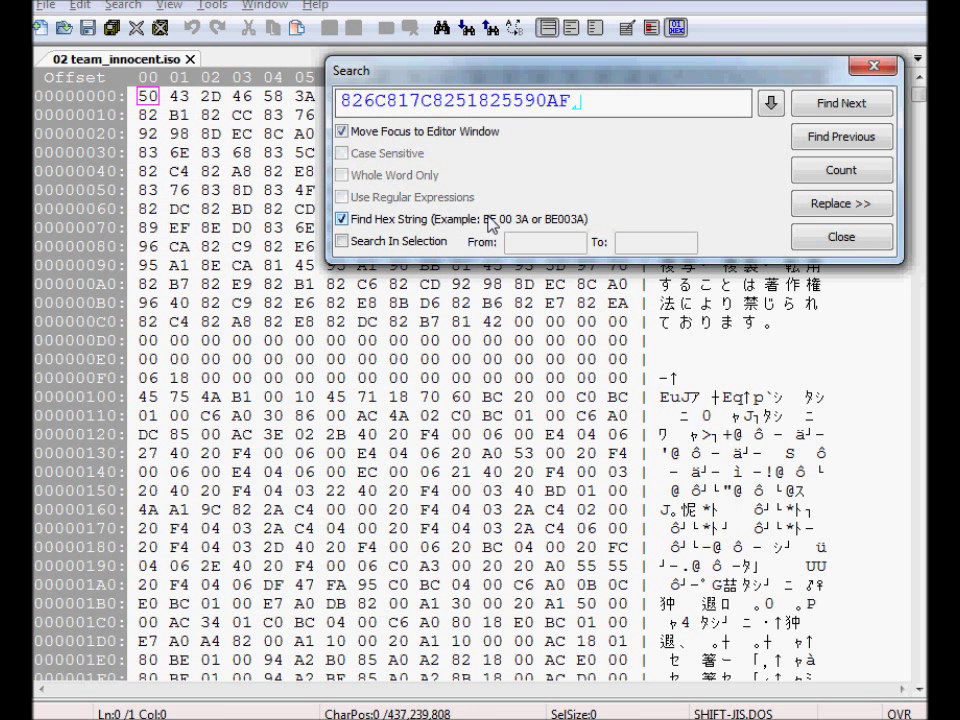
click(850, 105)
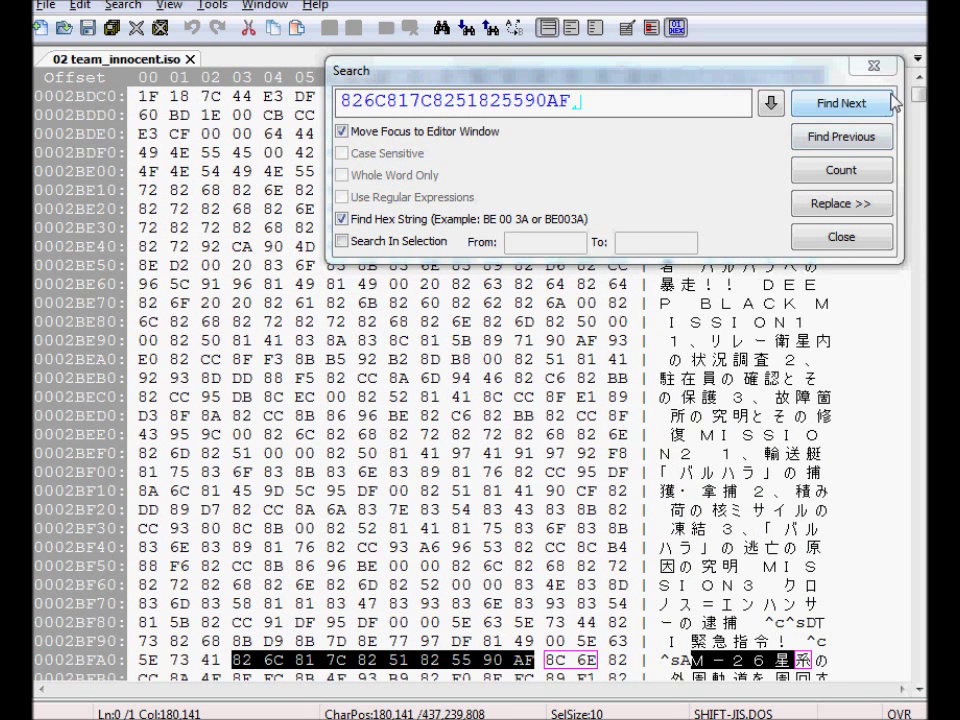
click(886, 78)
scroll(855, 425, down, 2)
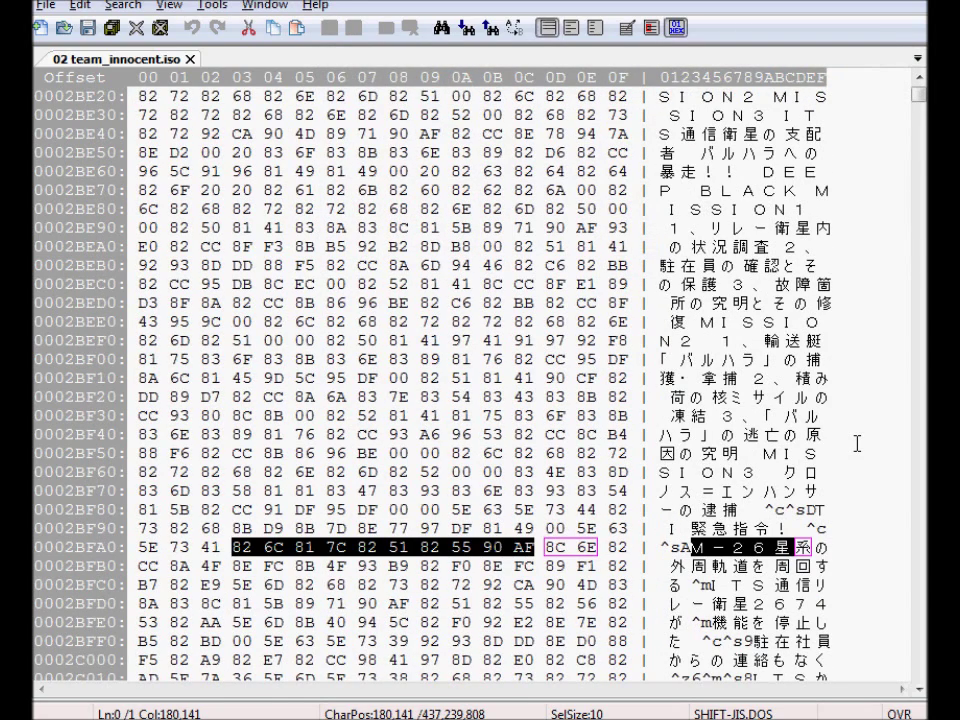
Examine the Shift-JIS script text in the disc image before and after the matched M－26星 string.
scroll(833, 533, up, 11)
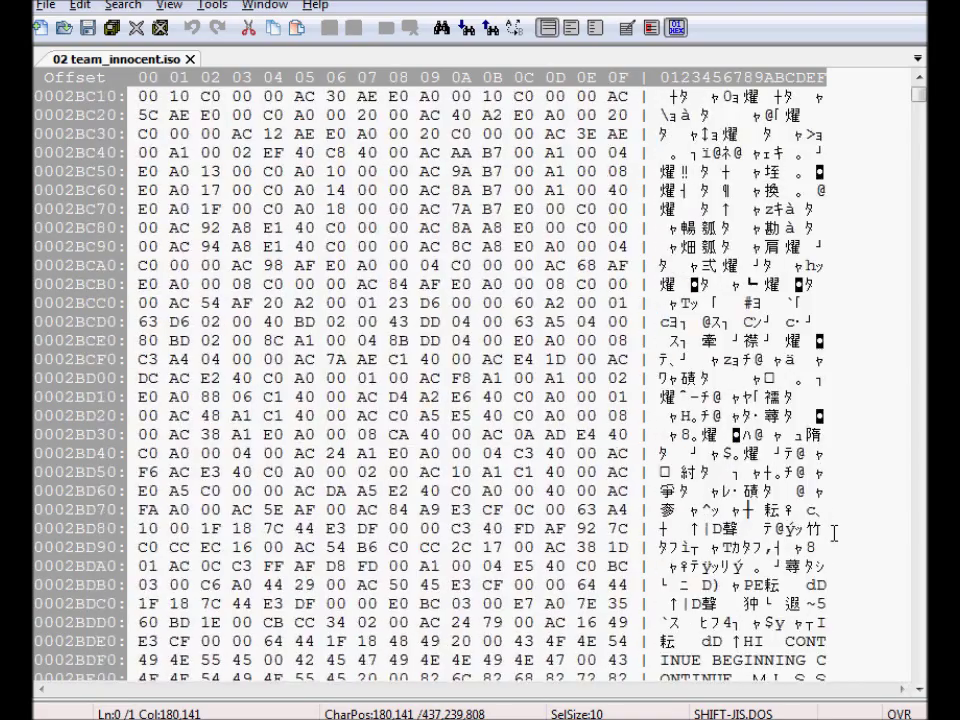
scroll(833, 533, down, 7)
scroll(833, 533, down, 12)
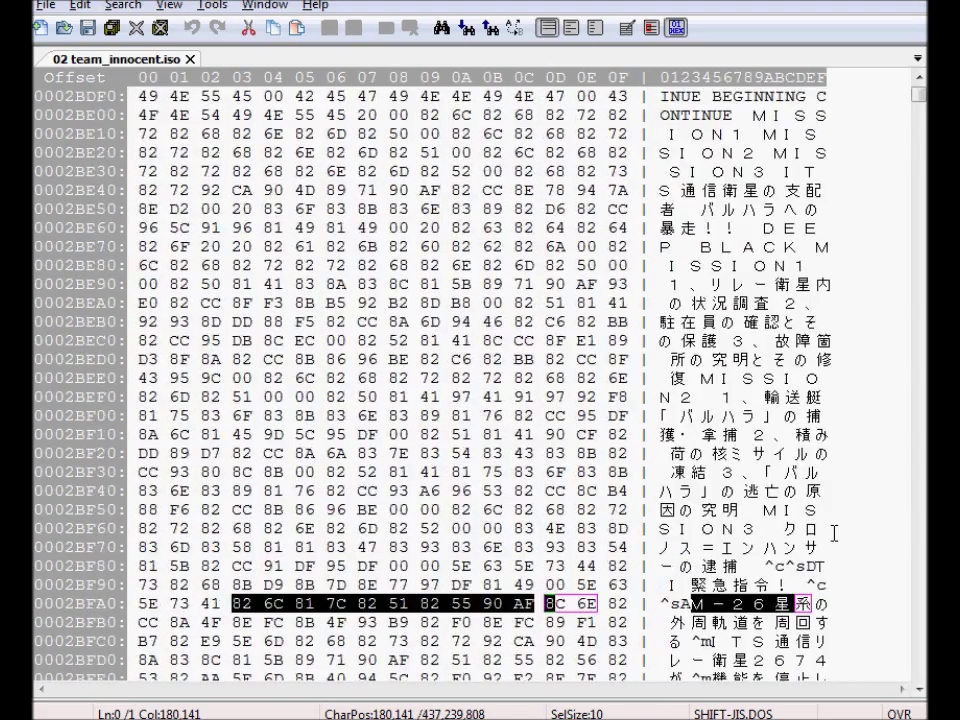
scroll(833, 533, down, 14)
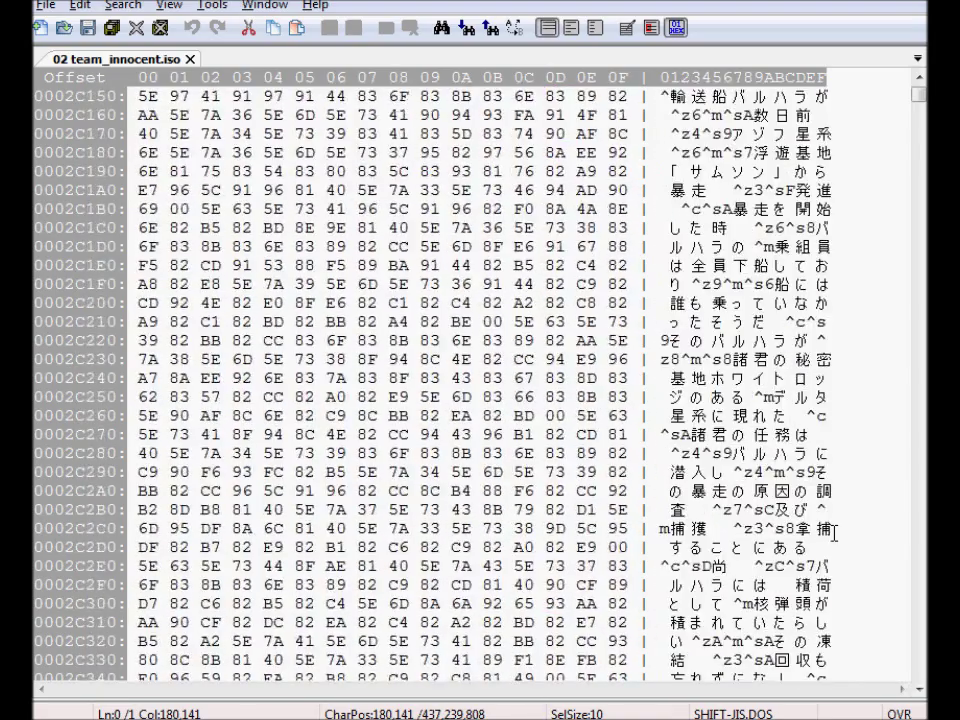
scroll(833, 533, up, 13)
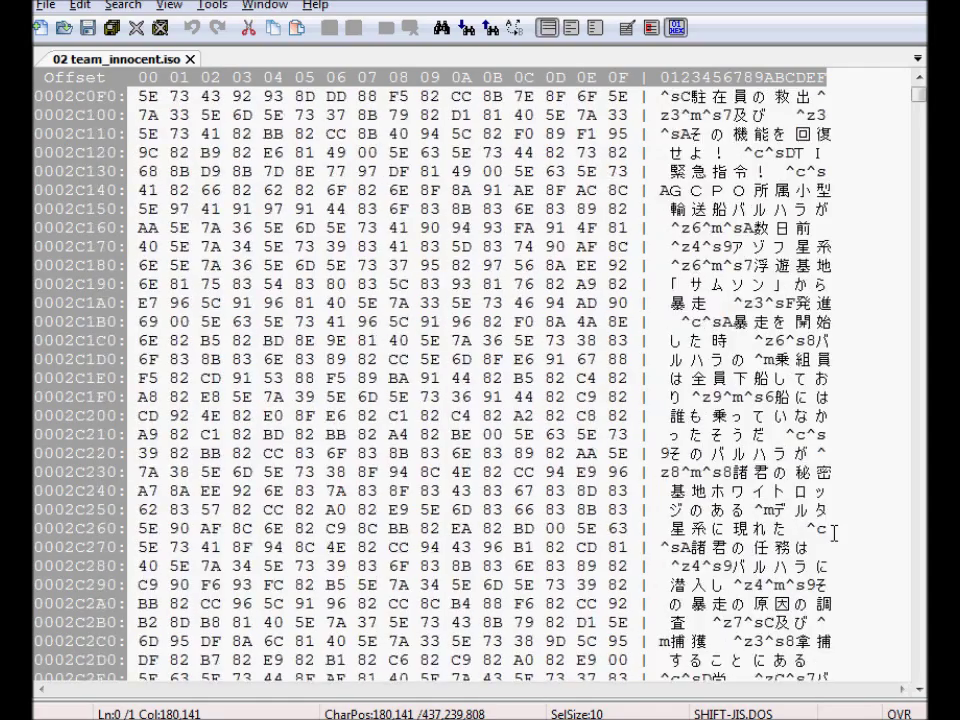
scroll(833, 533, up, 3)
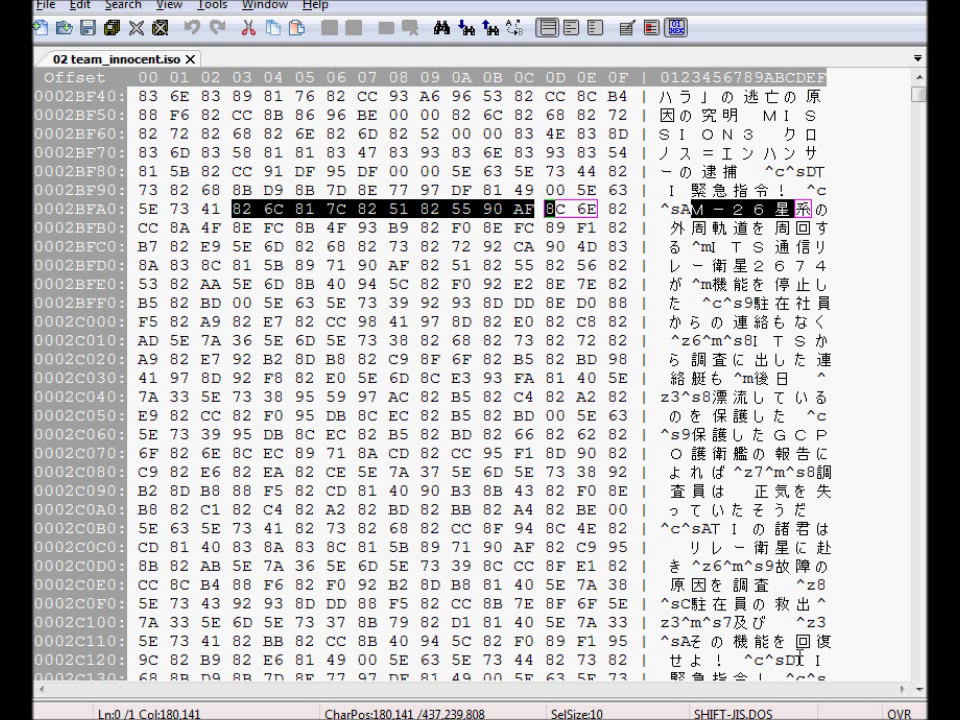
Go back to the program code ahead of the script text and highlight the groups AC 9A B7 00 and E0 A0 13 00 in row 0002BC50.
click(820, 623)
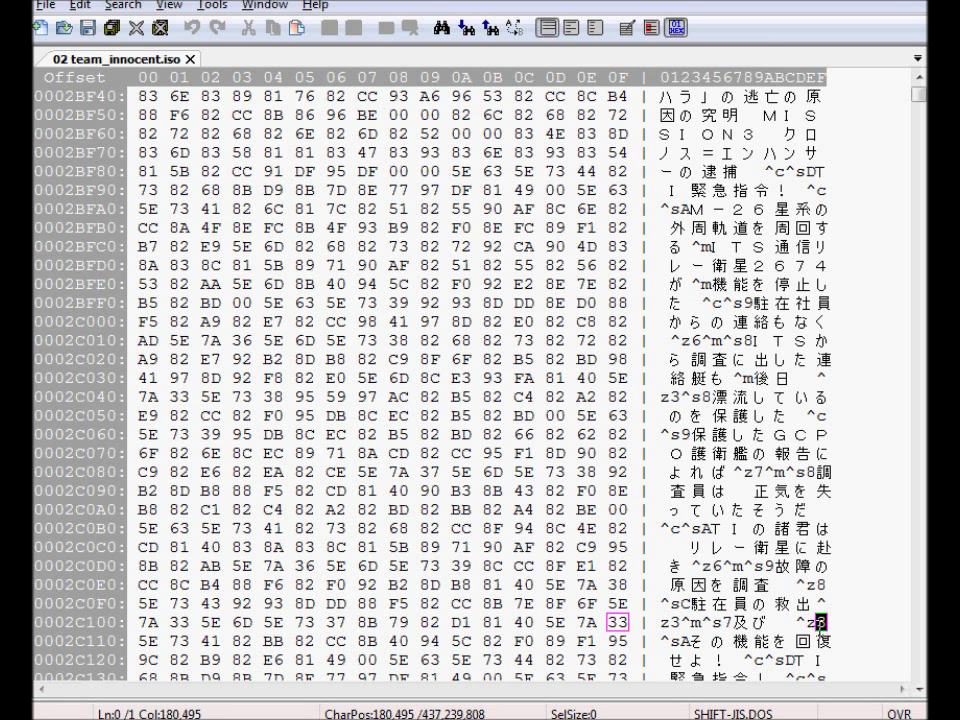
key(Page_Up)
key(Page_Up)
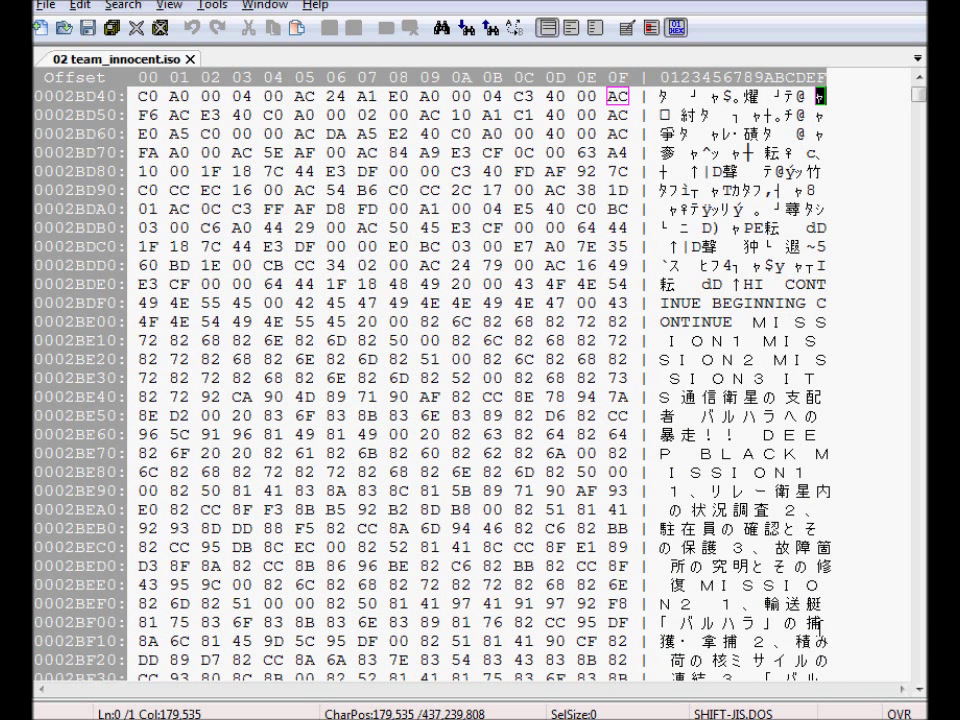
key(Page_Up)
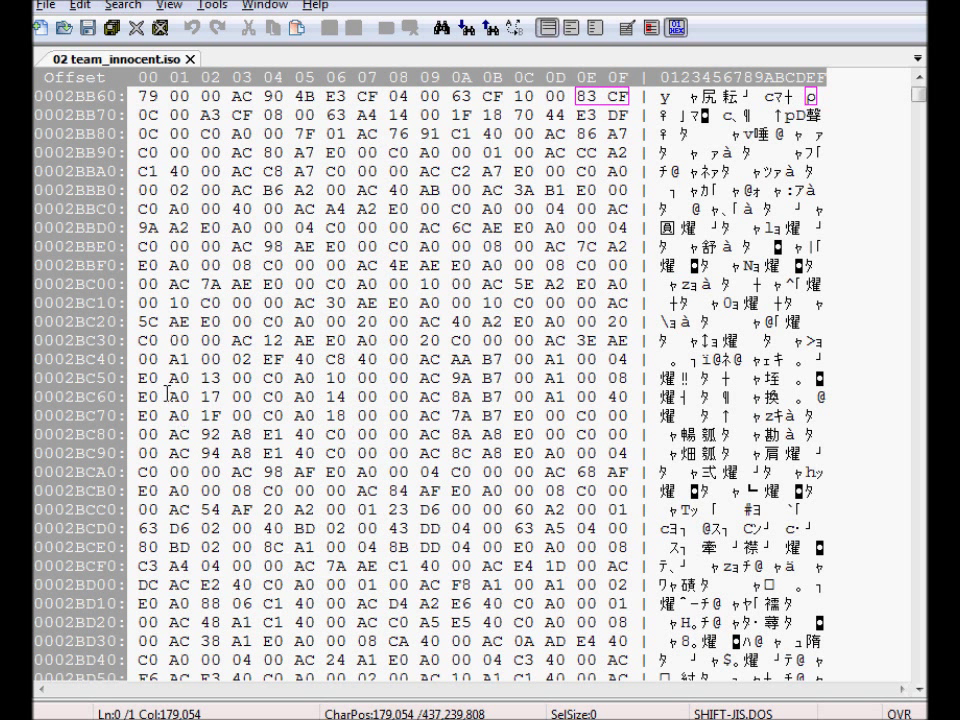
drag(140, 378, 350, 378)
drag(420, 378, 559, 390)
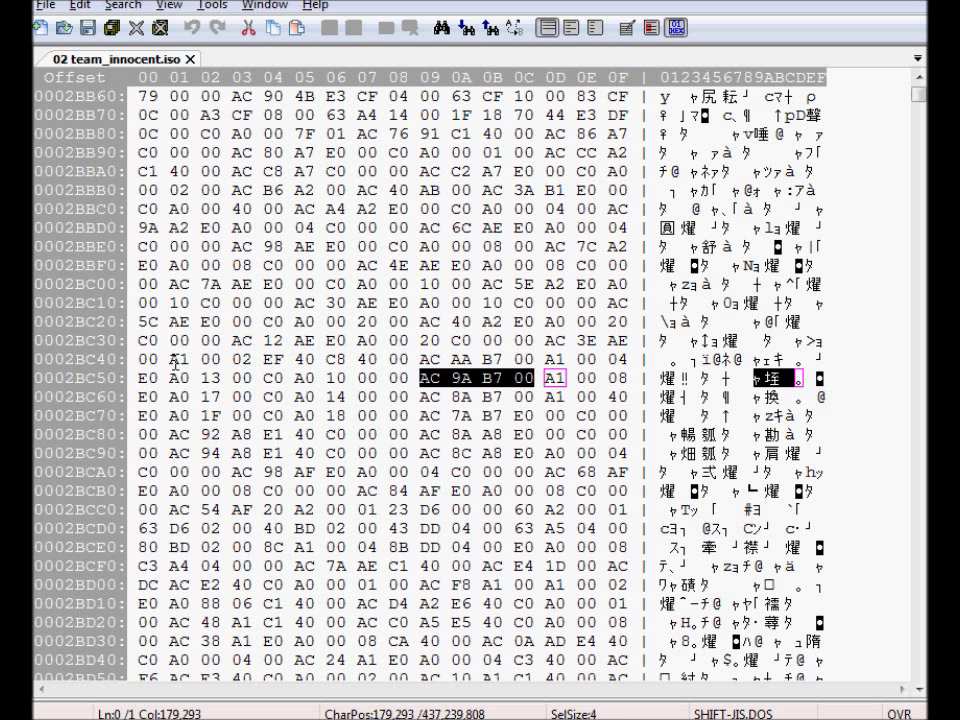
drag(148, 378, 252, 378)
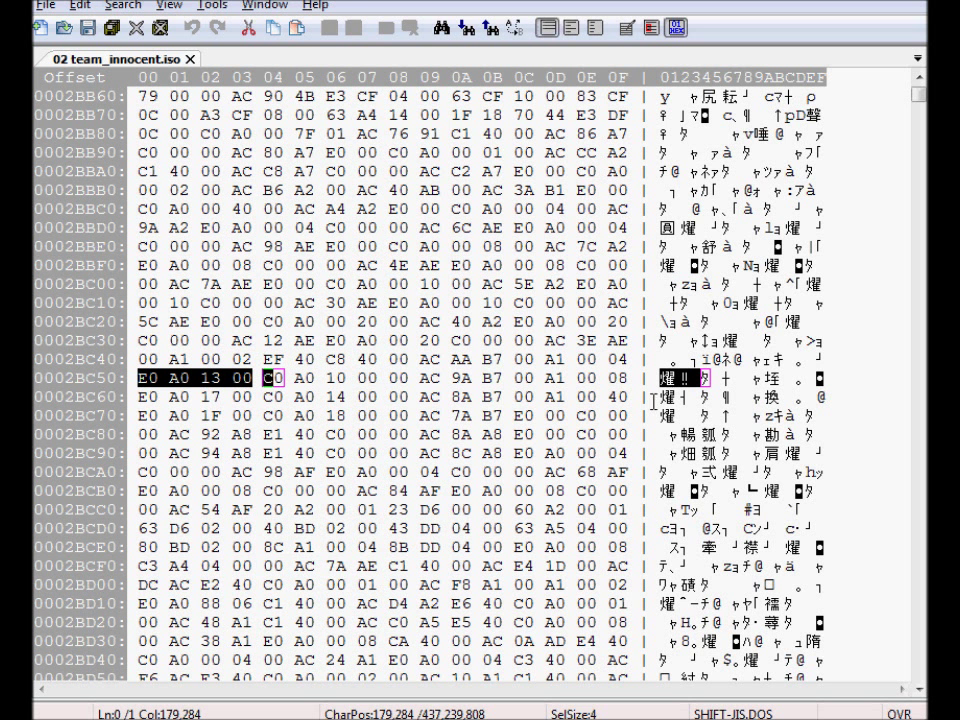
key(Escape)
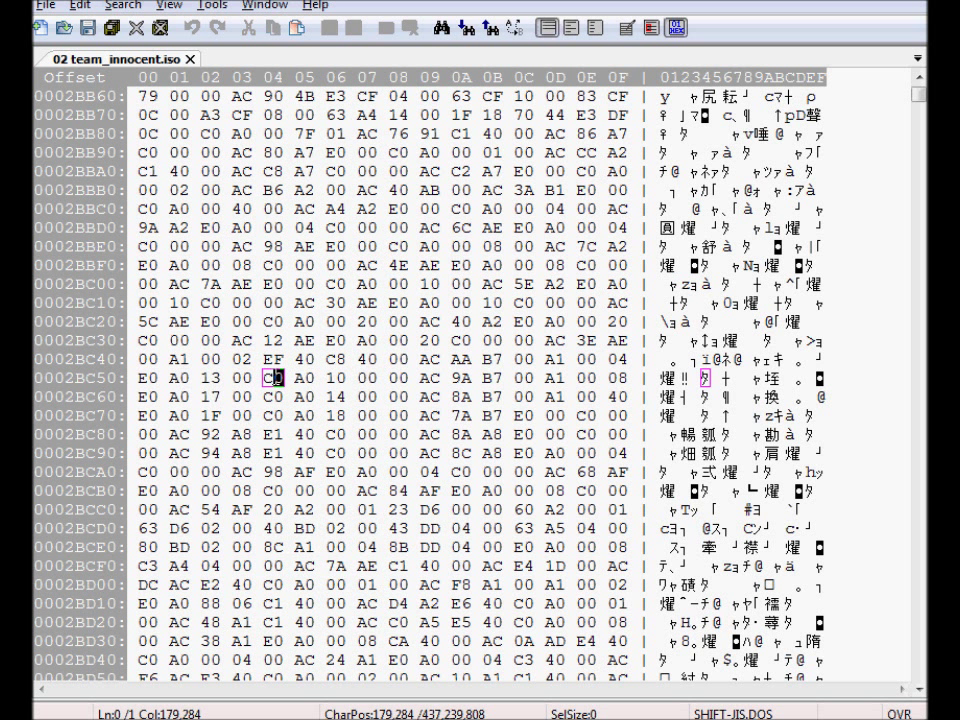
Highlight the bytes 00 AC in row 0002BC50, the first four bytes of row 0002BC40, and E0 A0 13 00 again.
key(shift+Right)
key(shift+Right)
key(shift+Right)
drag(398, 380, 436, 380)
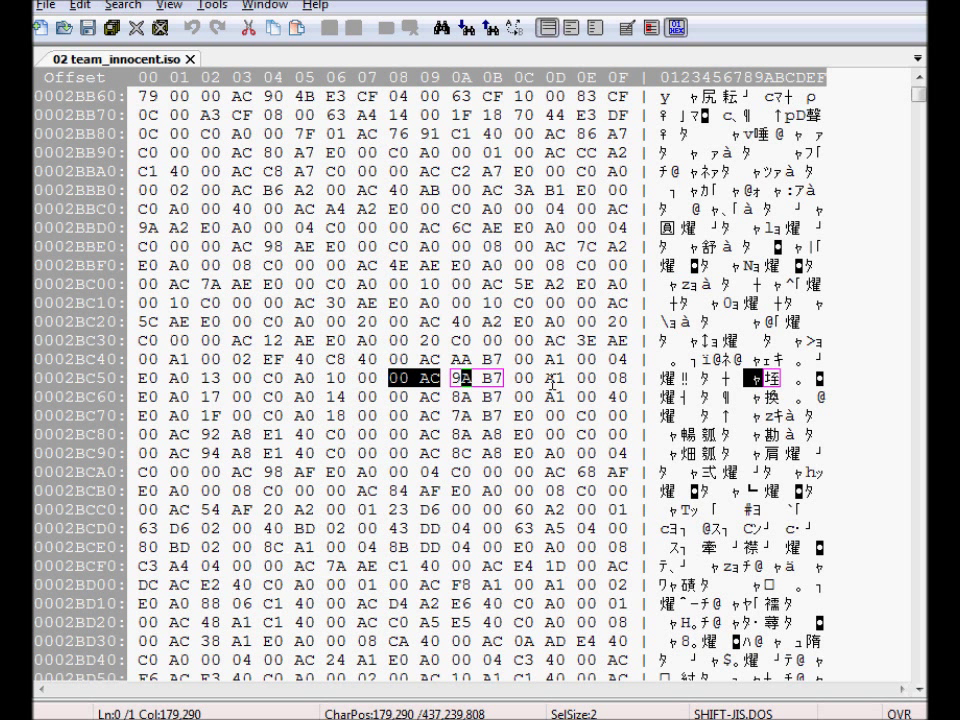
click(552, 381)
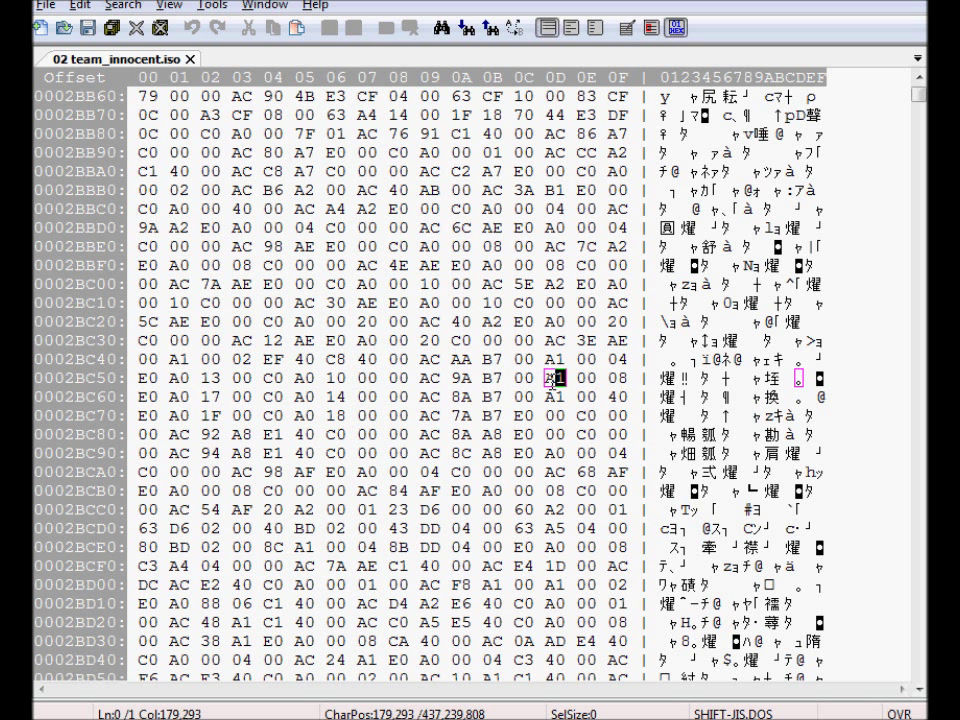
drag(148, 358, 268, 368)
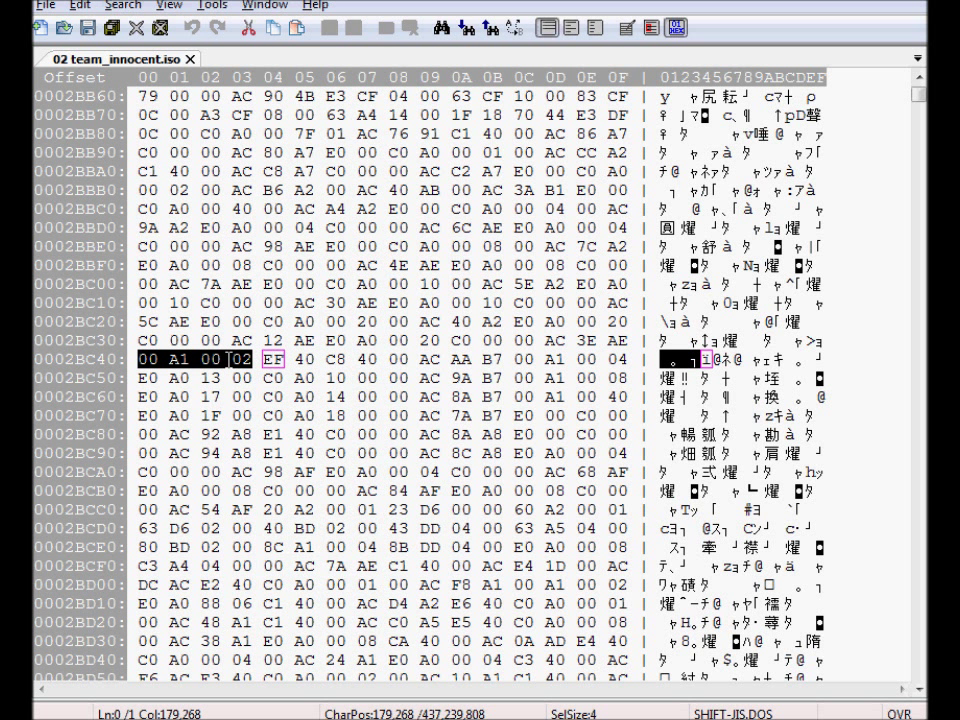
drag(146, 377, 274, 377)
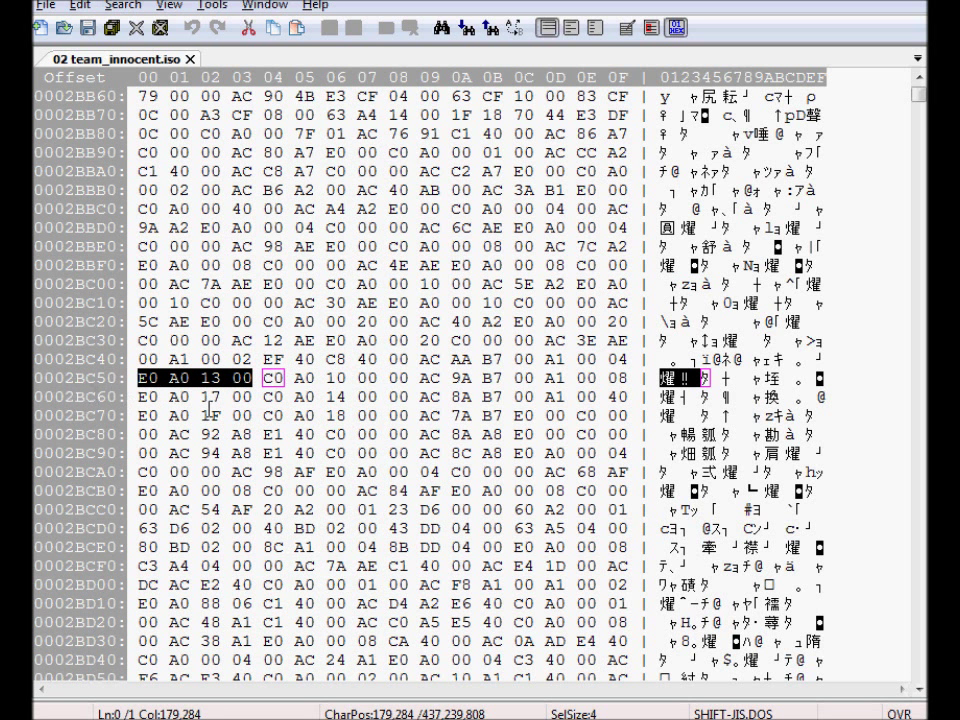
scroll(228, 424, down, 8)
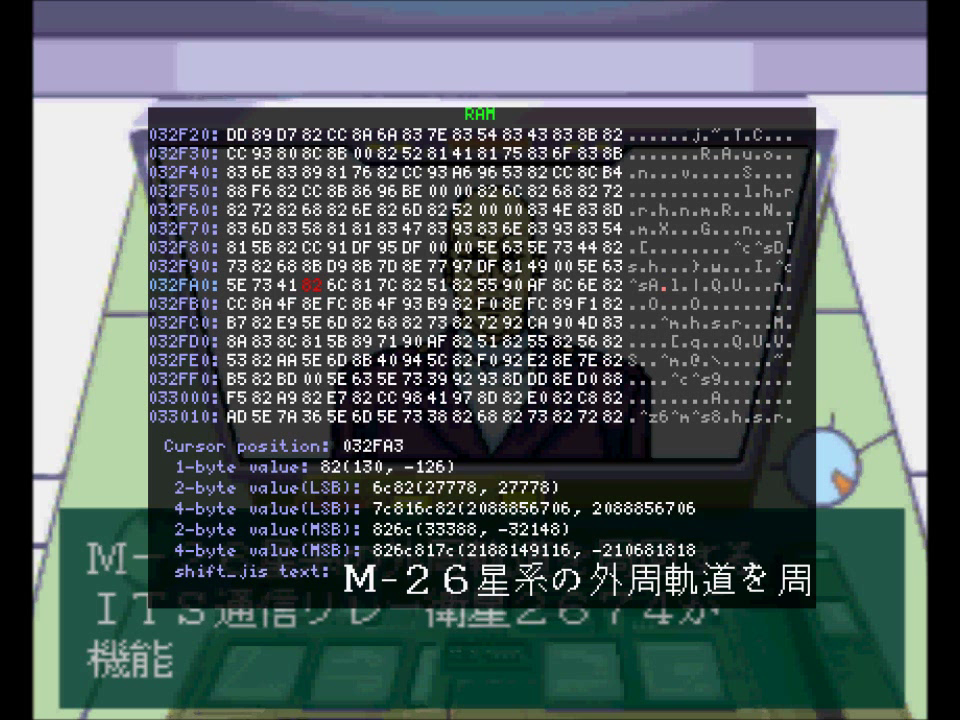
Trace the M－26星系 line in RAM back from 032FA3 to its leading ^c^sA control codes at 032F9E.
key(Left)
key(Left)
key(Left)
key(Left)
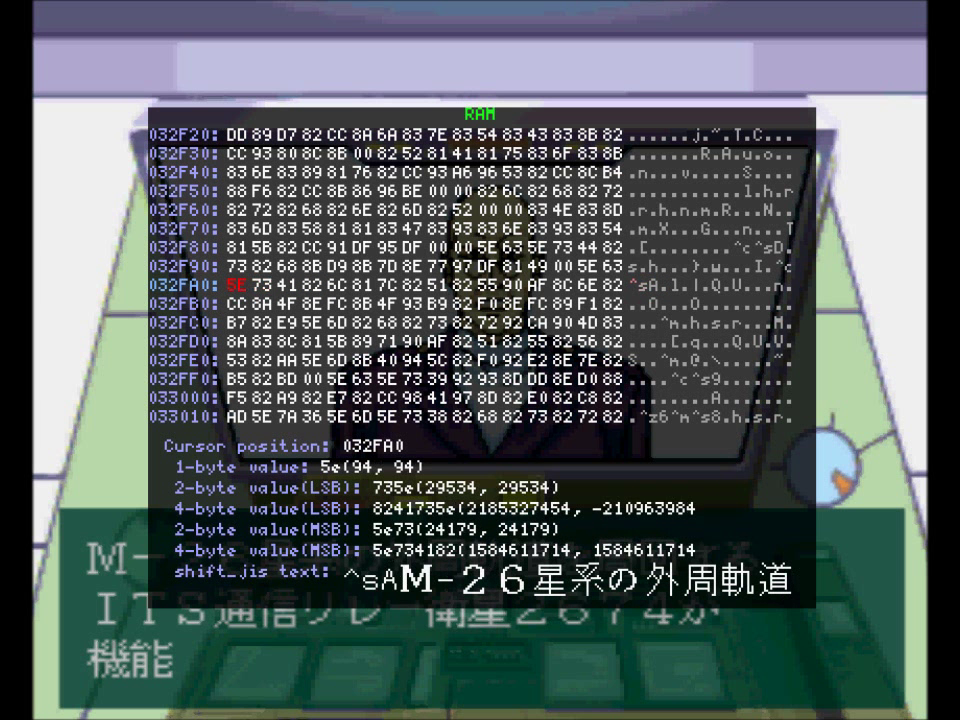
key(Left)
key(Left)
key(Left)
key(Right)
key(Right)
key(Right)
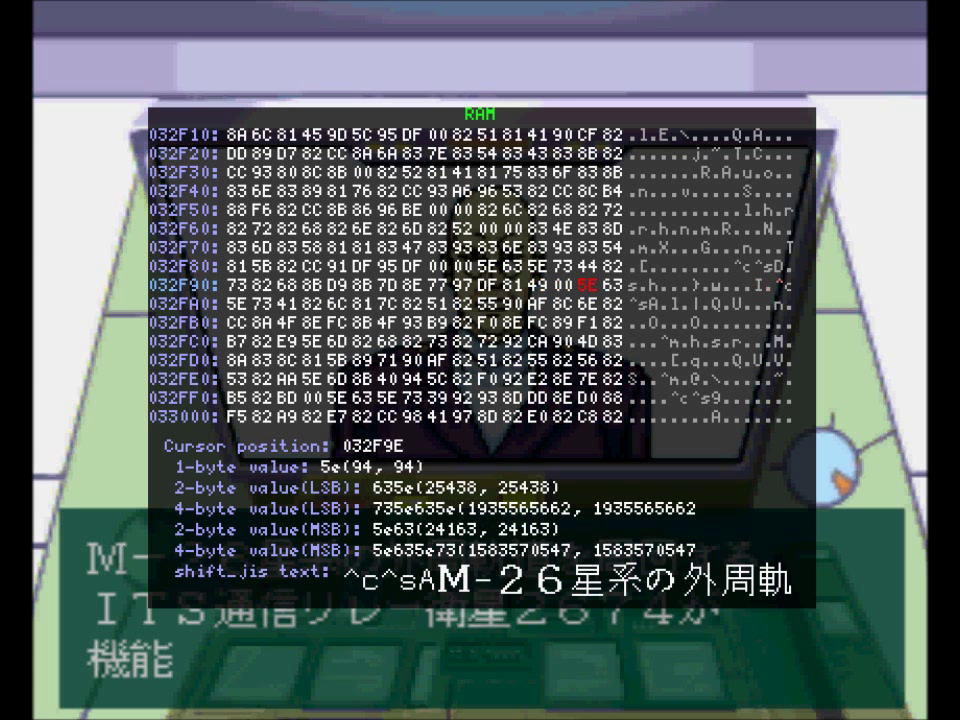
Compare the 00 byte at 032F9D with the string's first byte at 032F9E, ending on 032F9E.
key(Left)
key(Left)
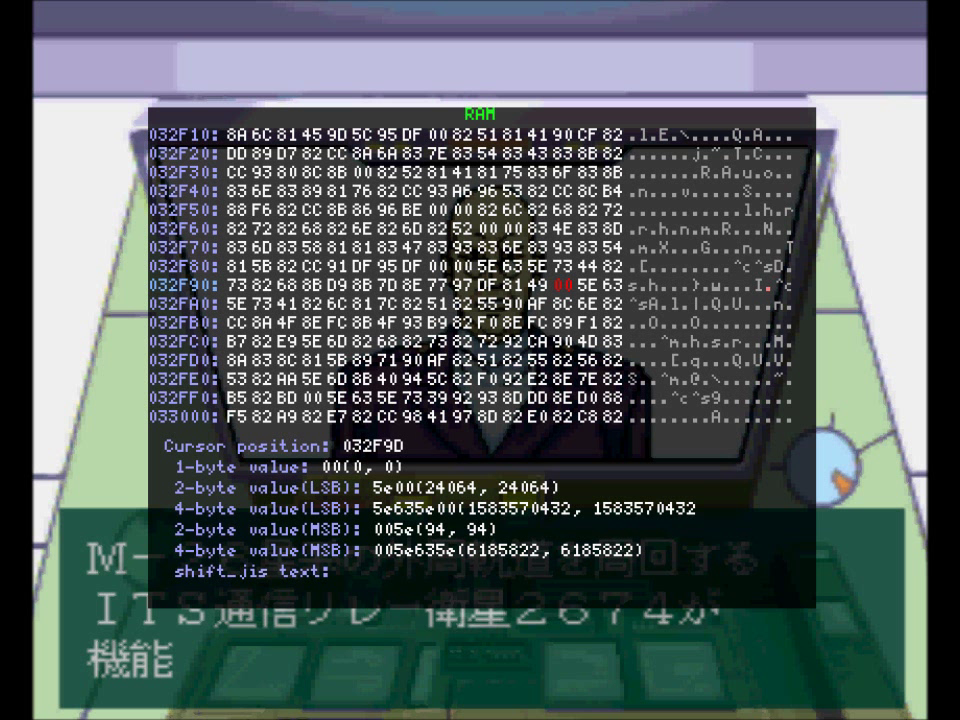
key(Right)
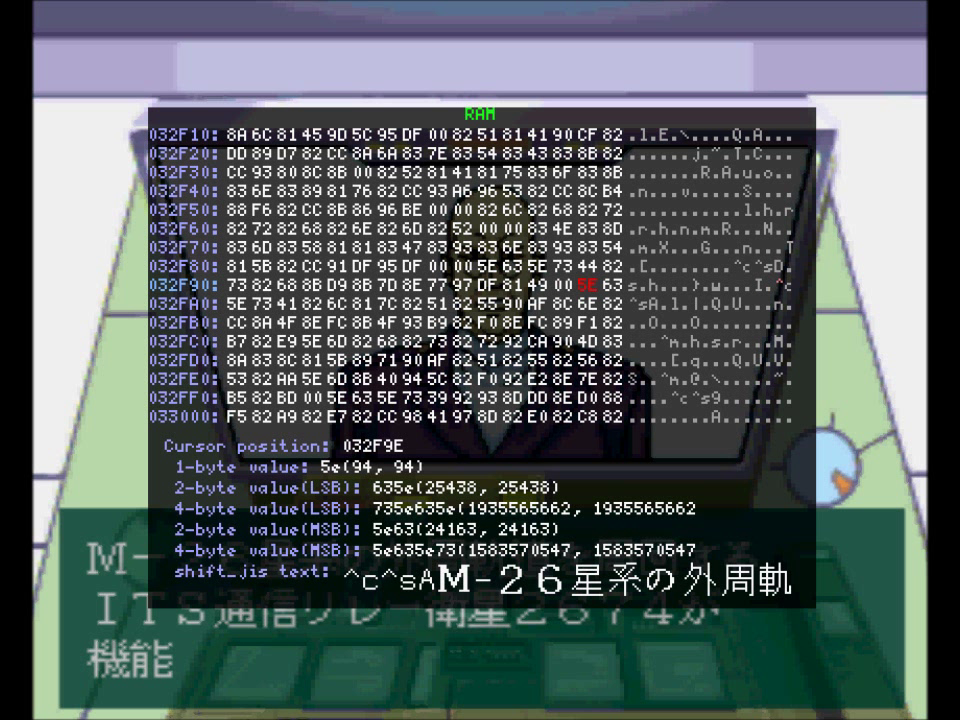
key(Left)
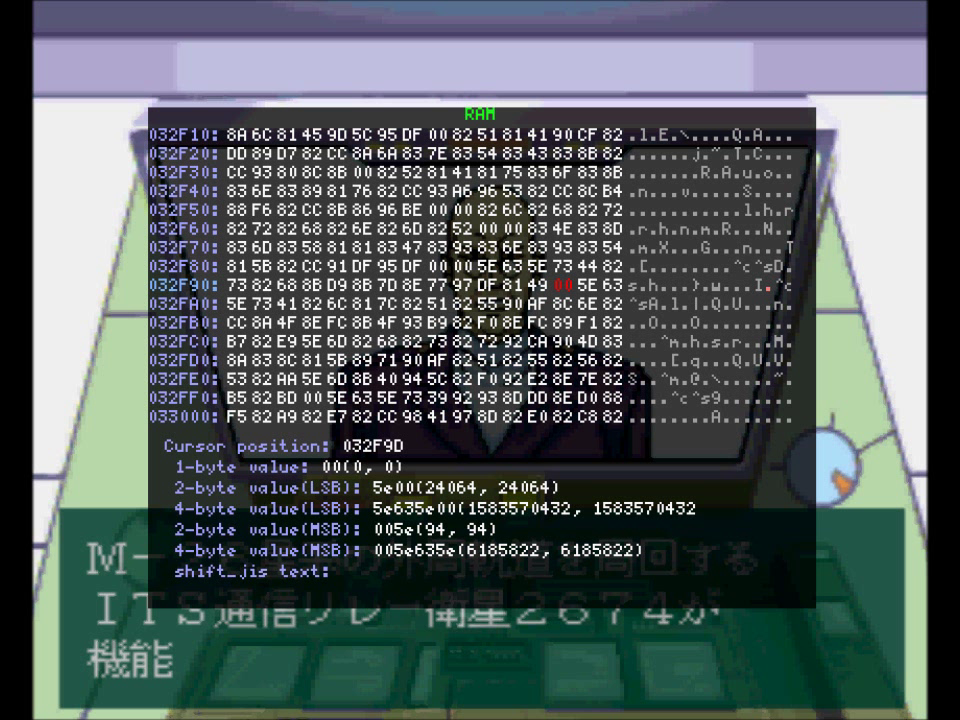
key(Right)
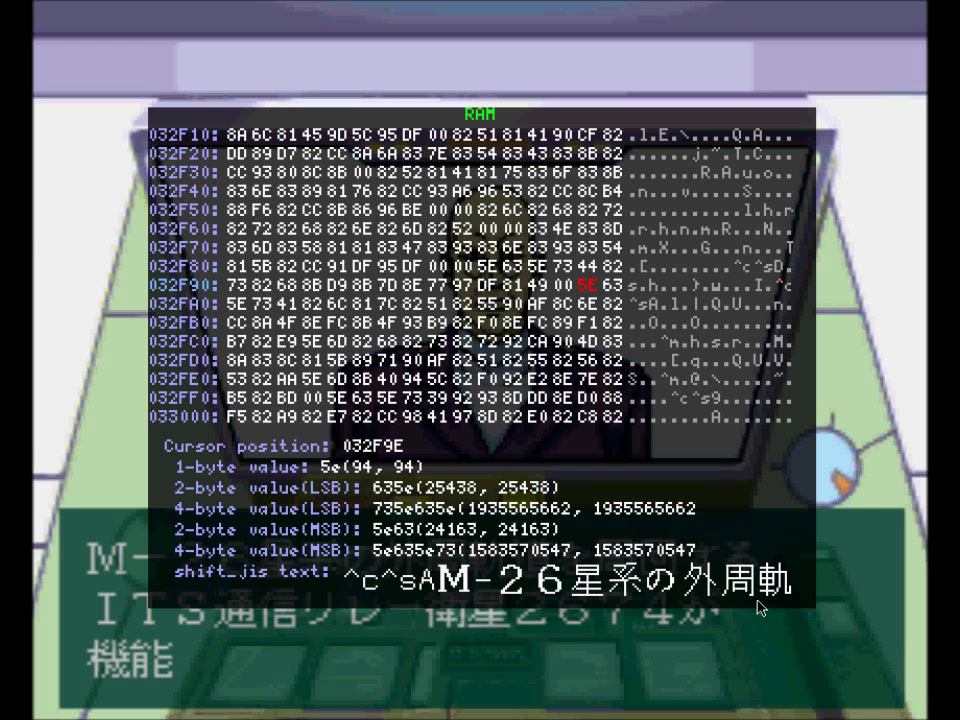
Reload the save state, replay the game to the M－26星系 dialogue, and bring up the CPU debugger.
key(alt+1)
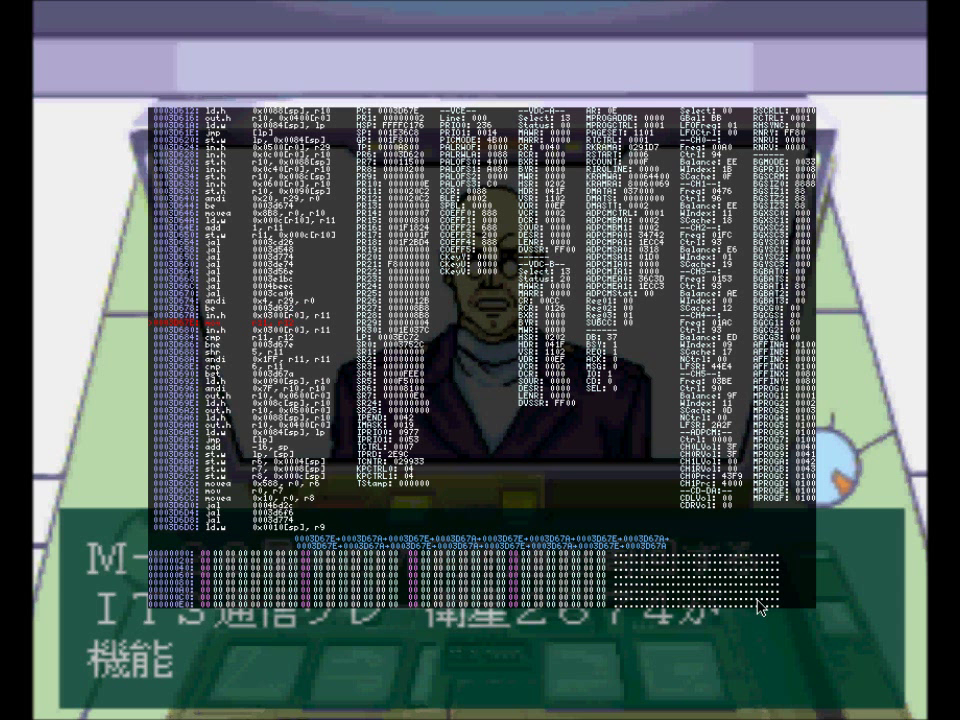
key(F7)
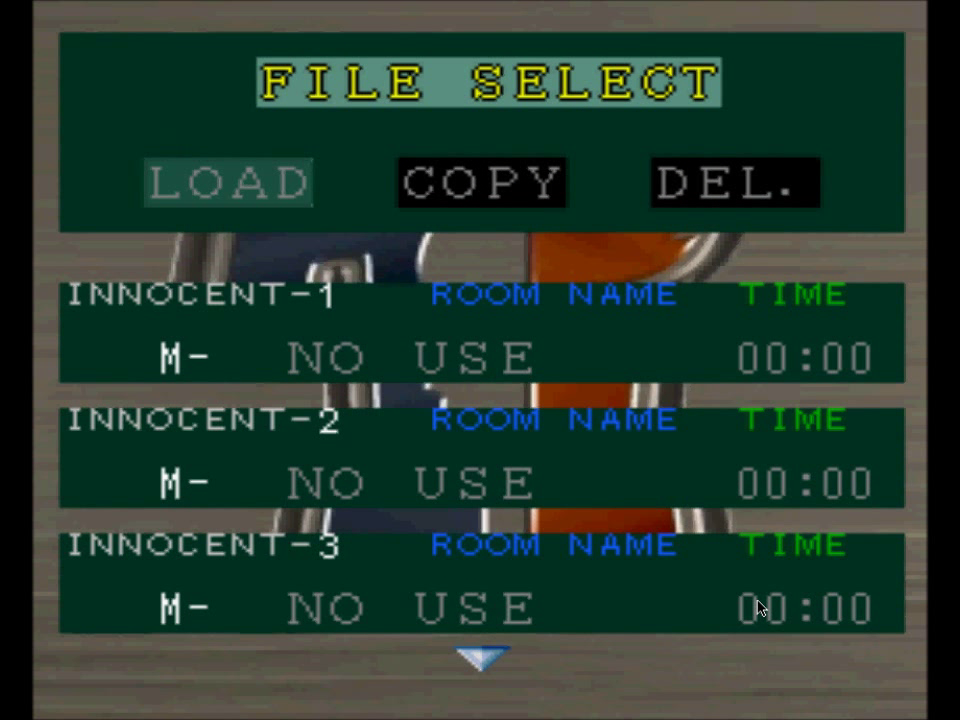
key(Return)
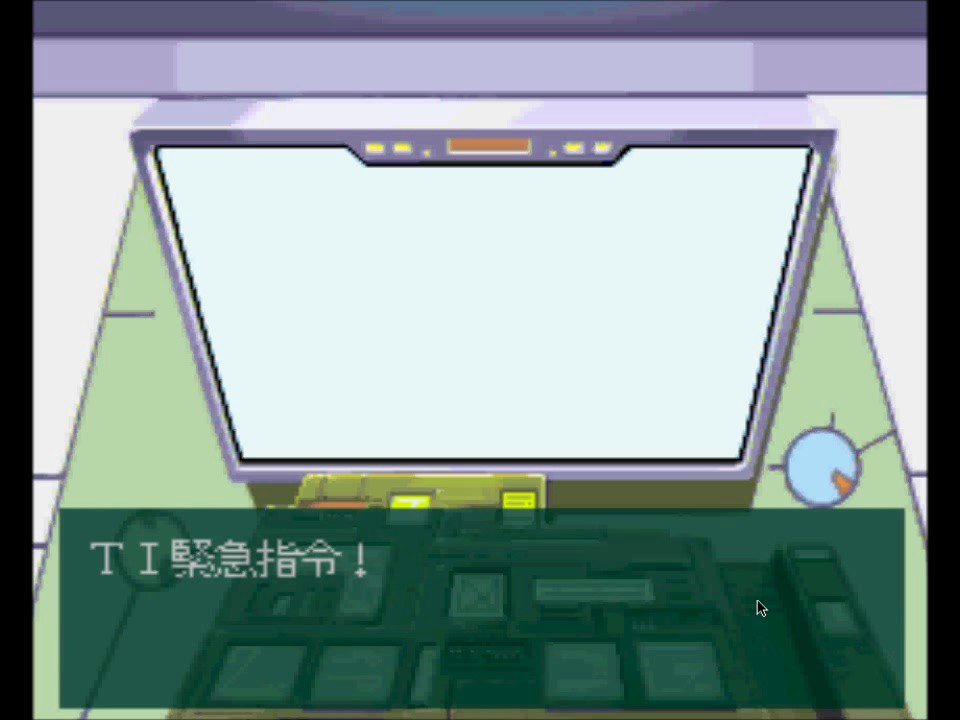
key(z)
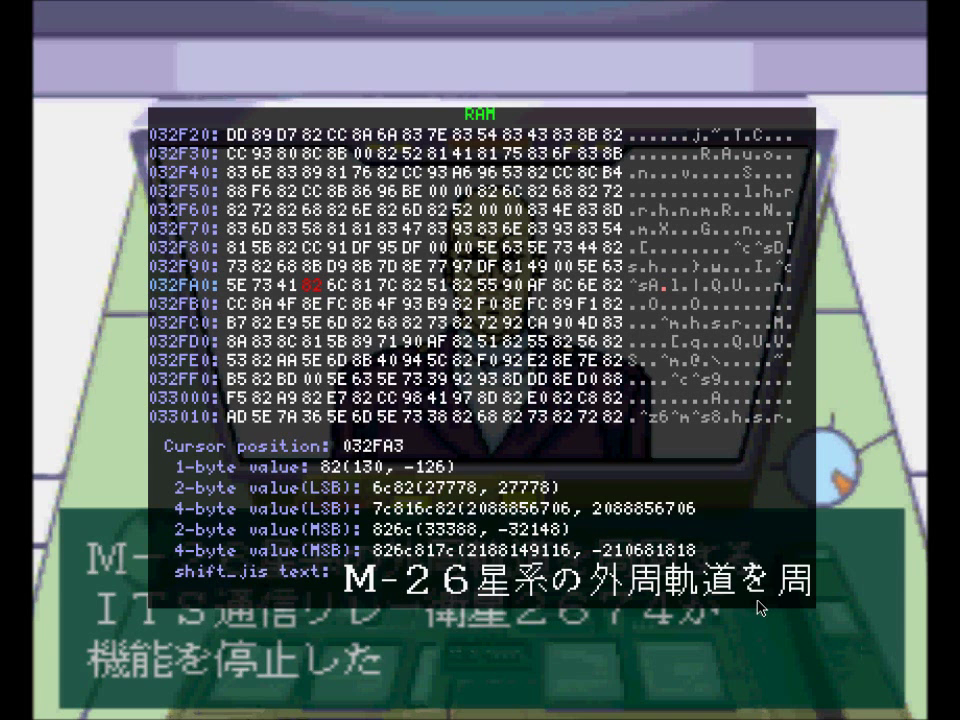
key(alt+1)
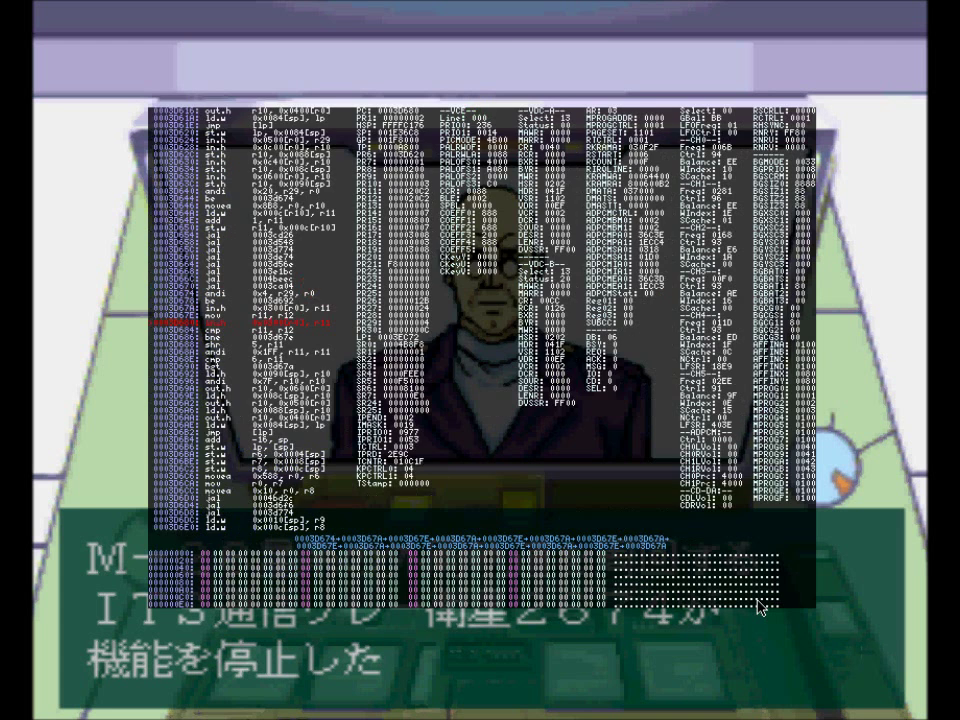
text(w32F9e)
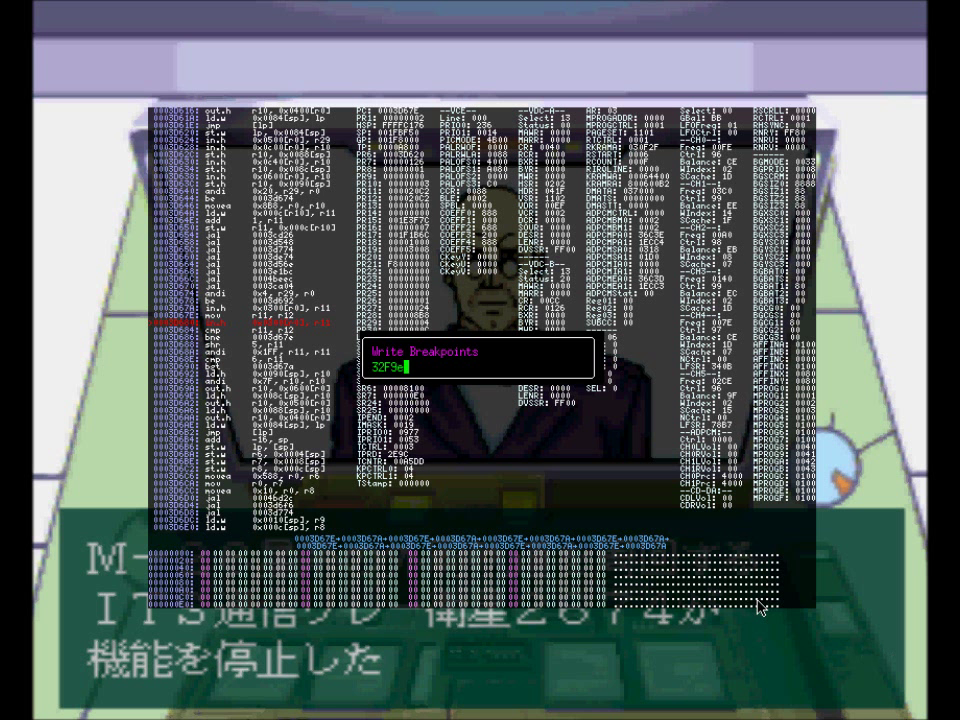
key(BackSpace)
key(BackSpace)
key(BackSpace)
key(BackSpace)
key(BackSpace)
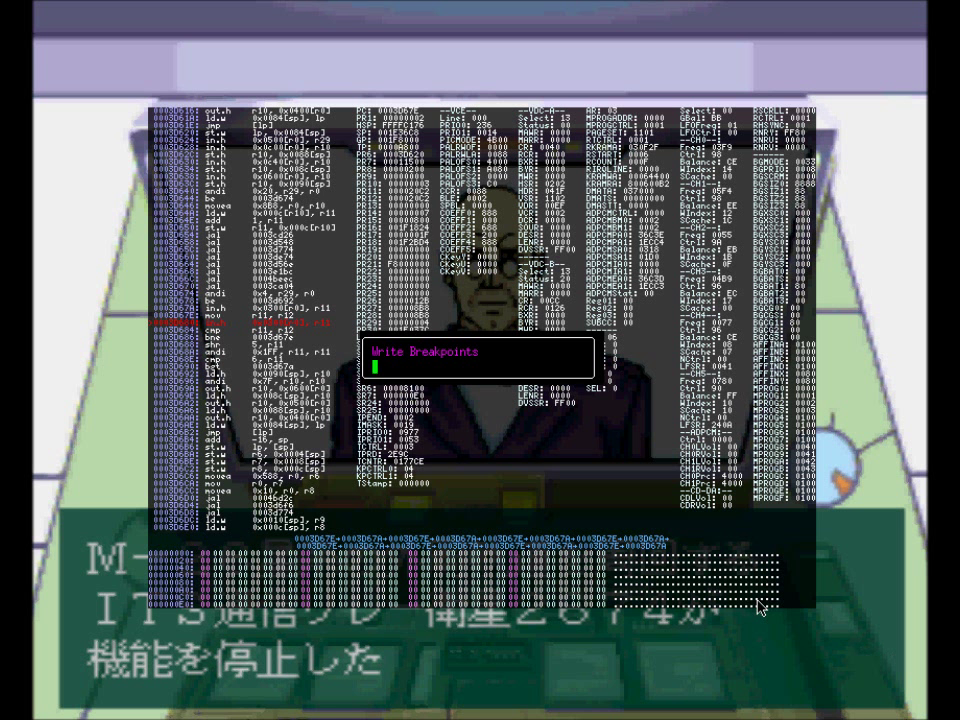
key(Return)
Set a read breakpoint at 32F9E in the CPU debugger.
key(r)
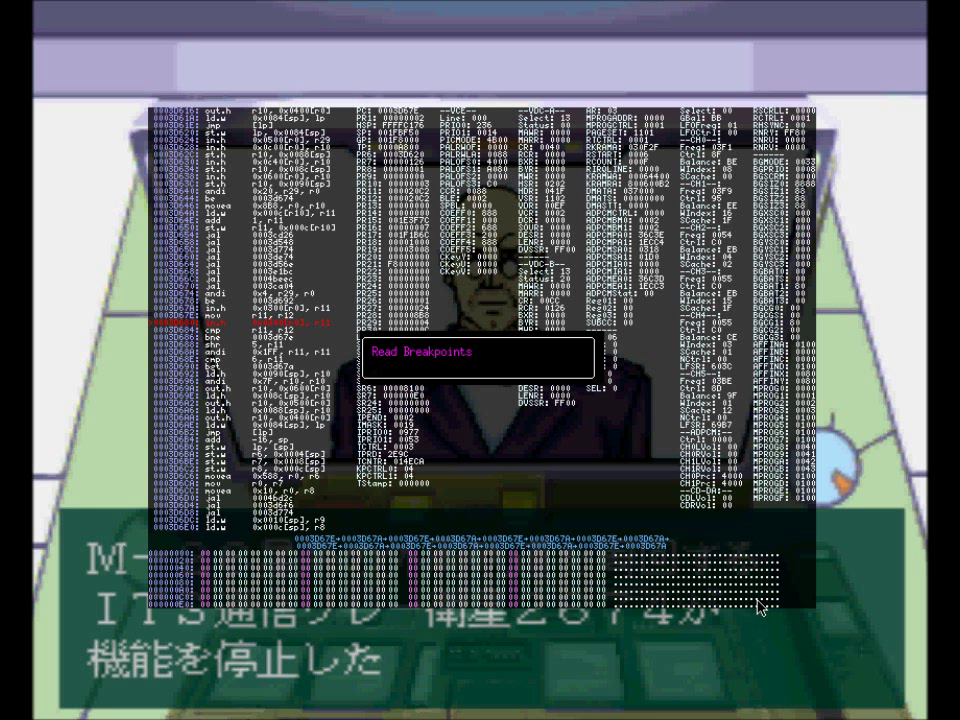
text(32)
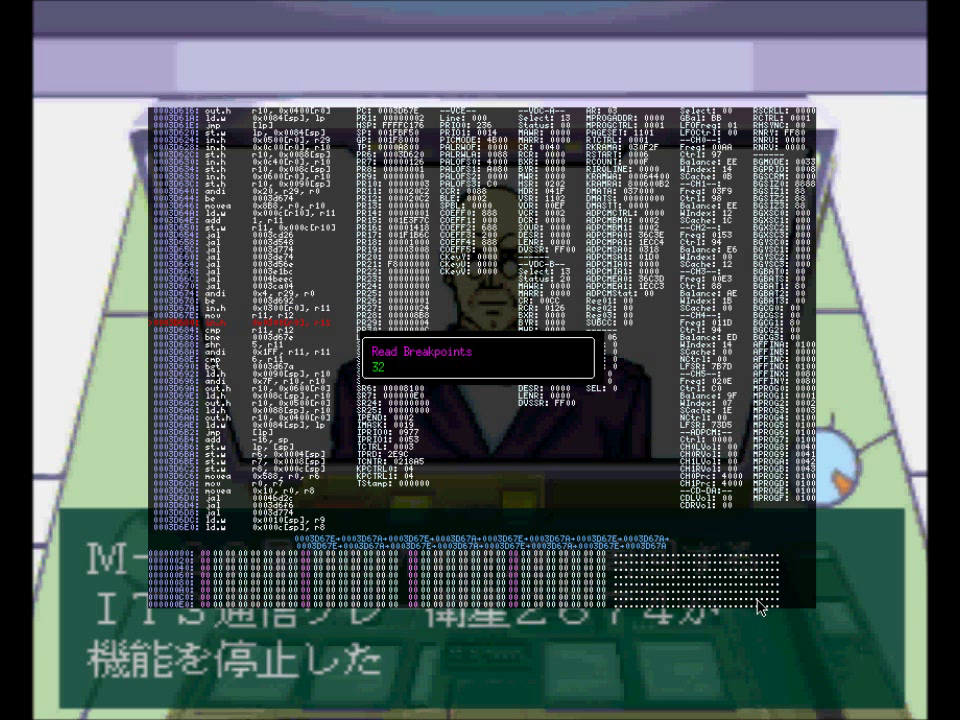
text(9E)
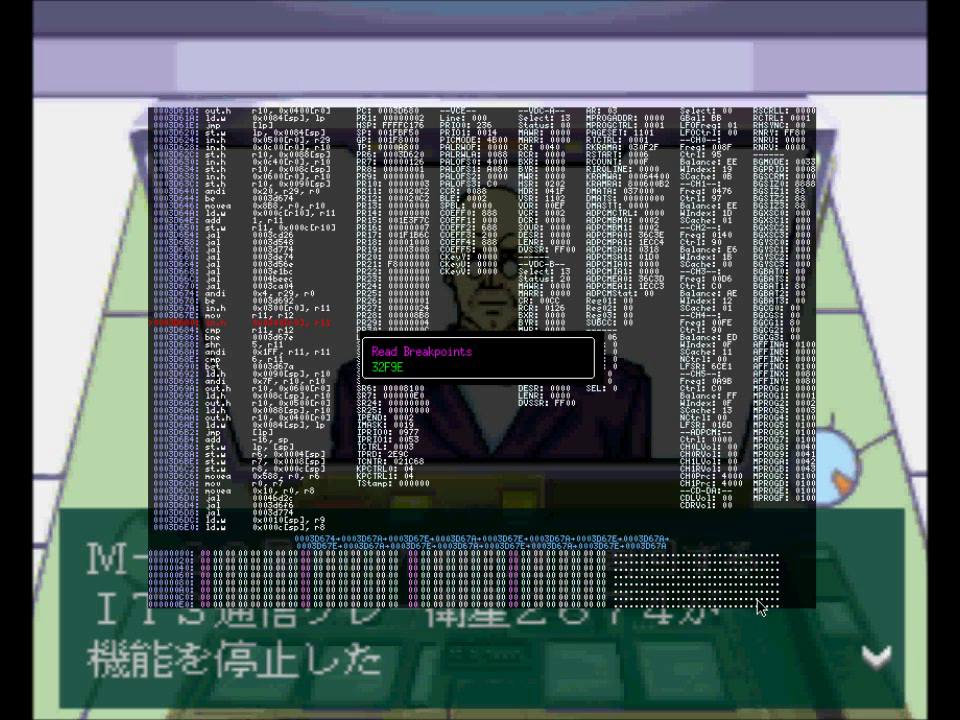
key(Return)
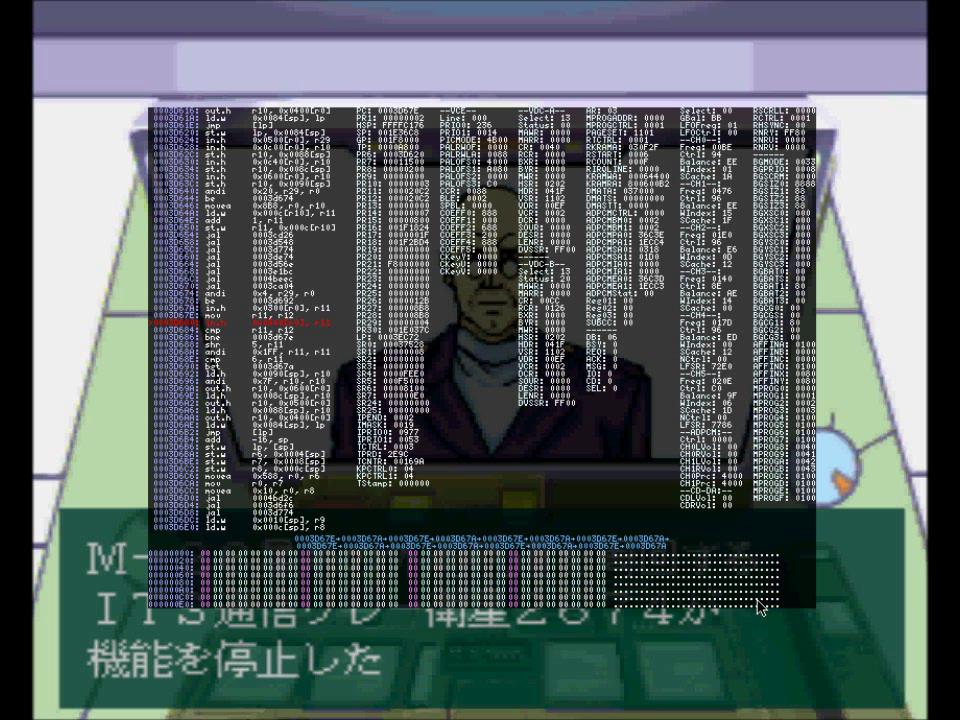
Load save state 0, hide the debugger, and start the game from the title screen.
key(F7)
key(alt+d)
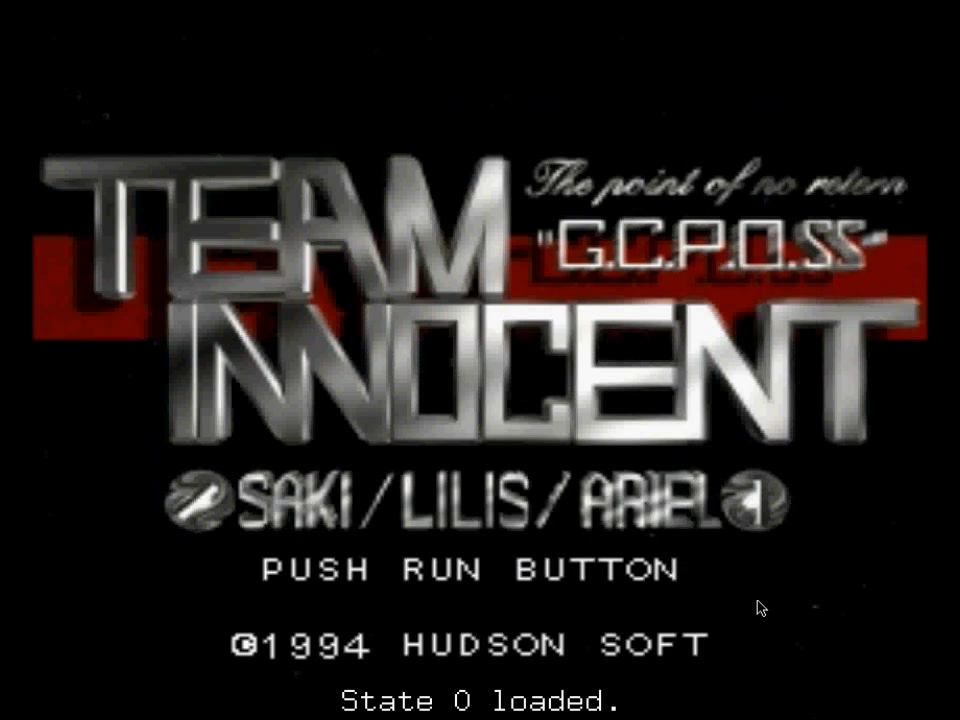
key(Return)
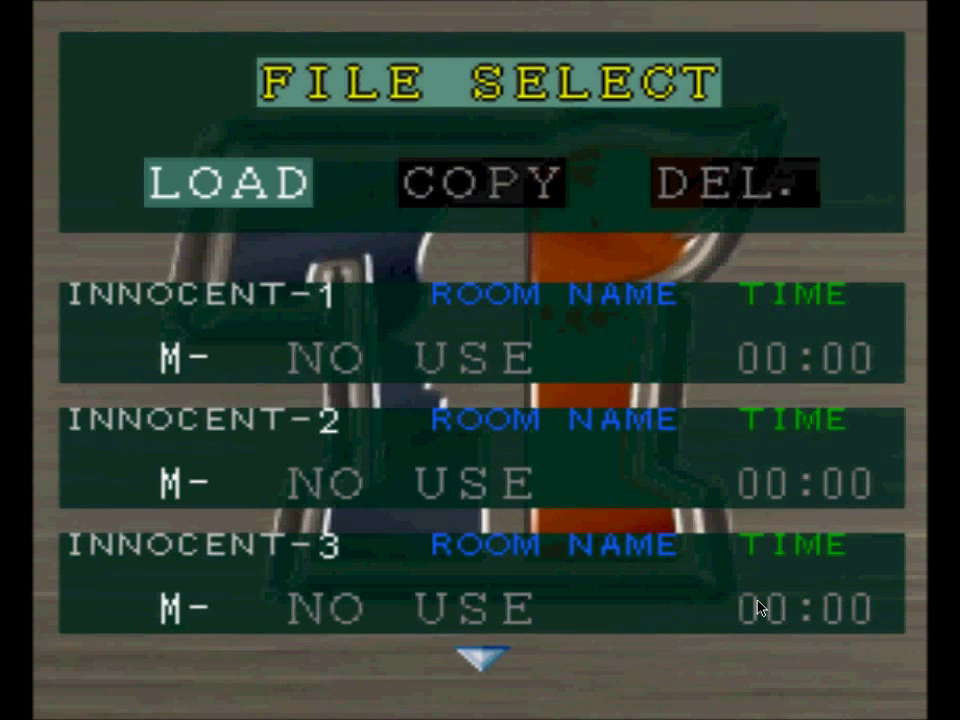